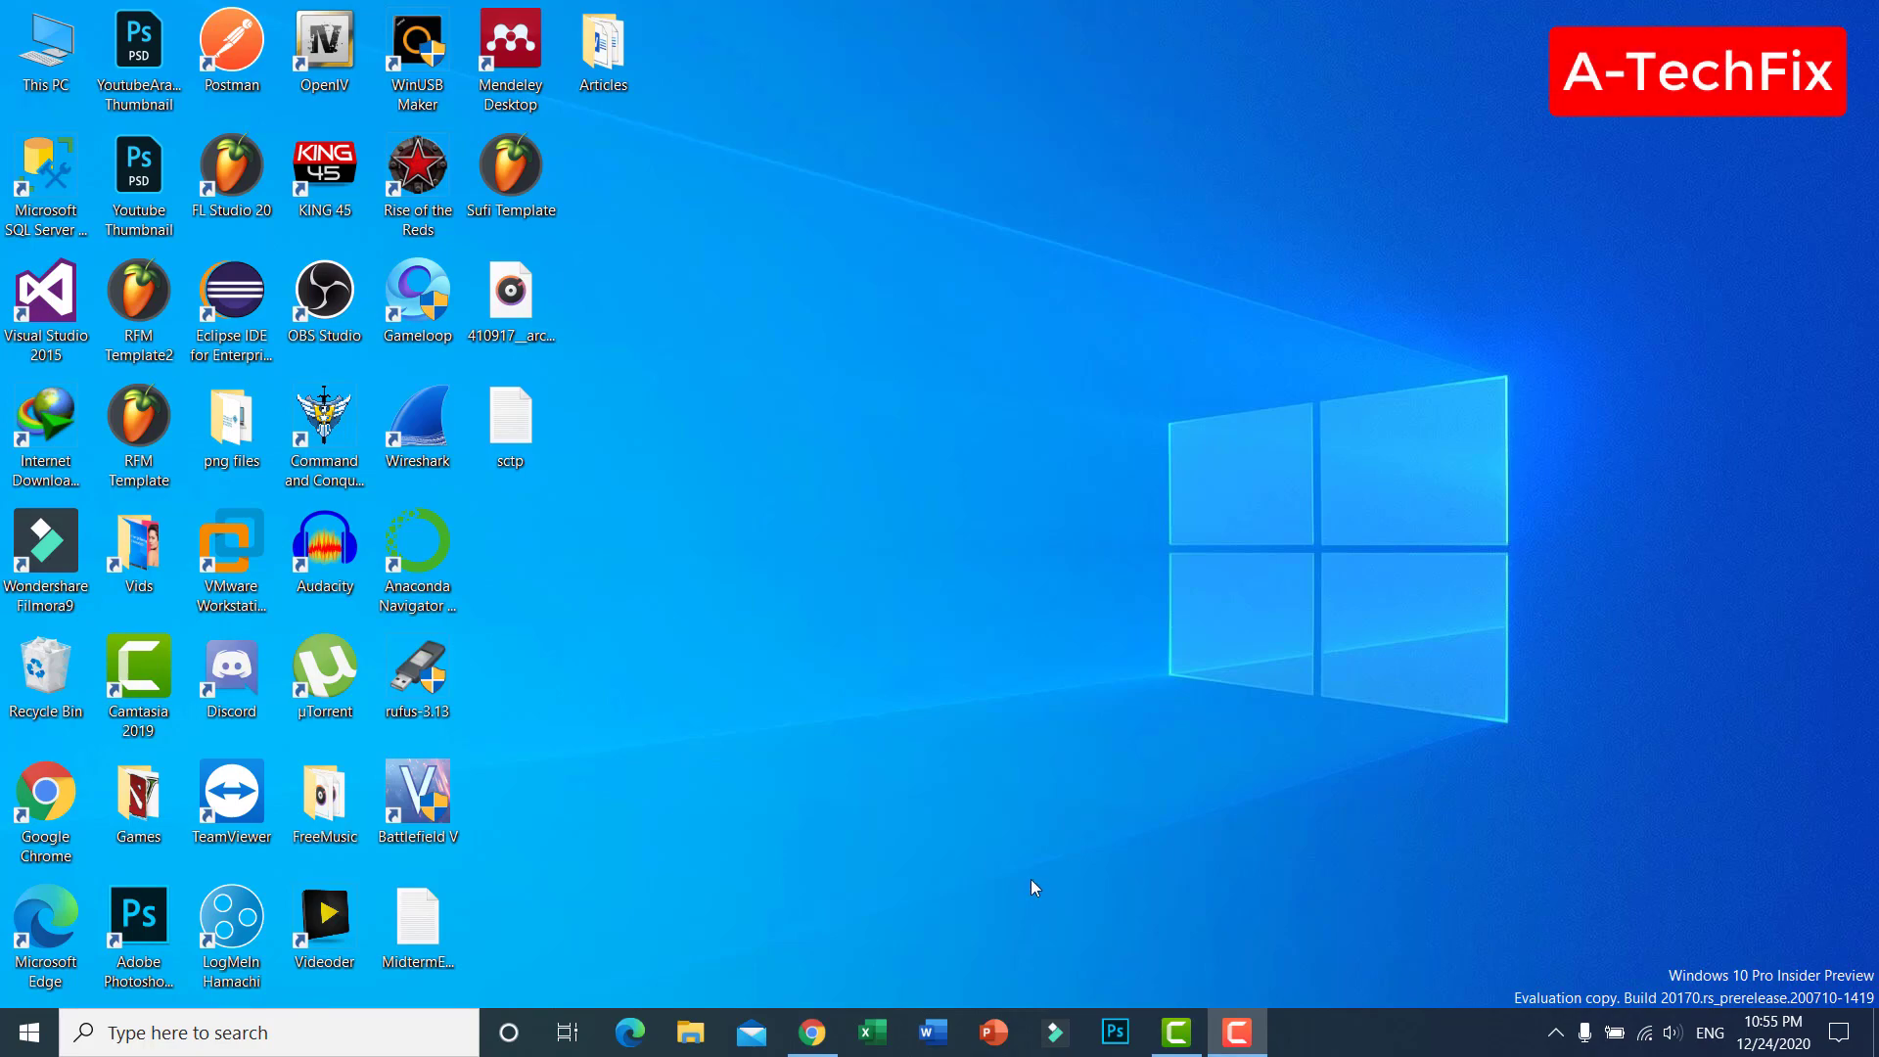
Step: Bring the YouTube channel page back up in Chrome and open the avatar's account menu
{"action": "left_click", "coordinate": [812, 1033]}
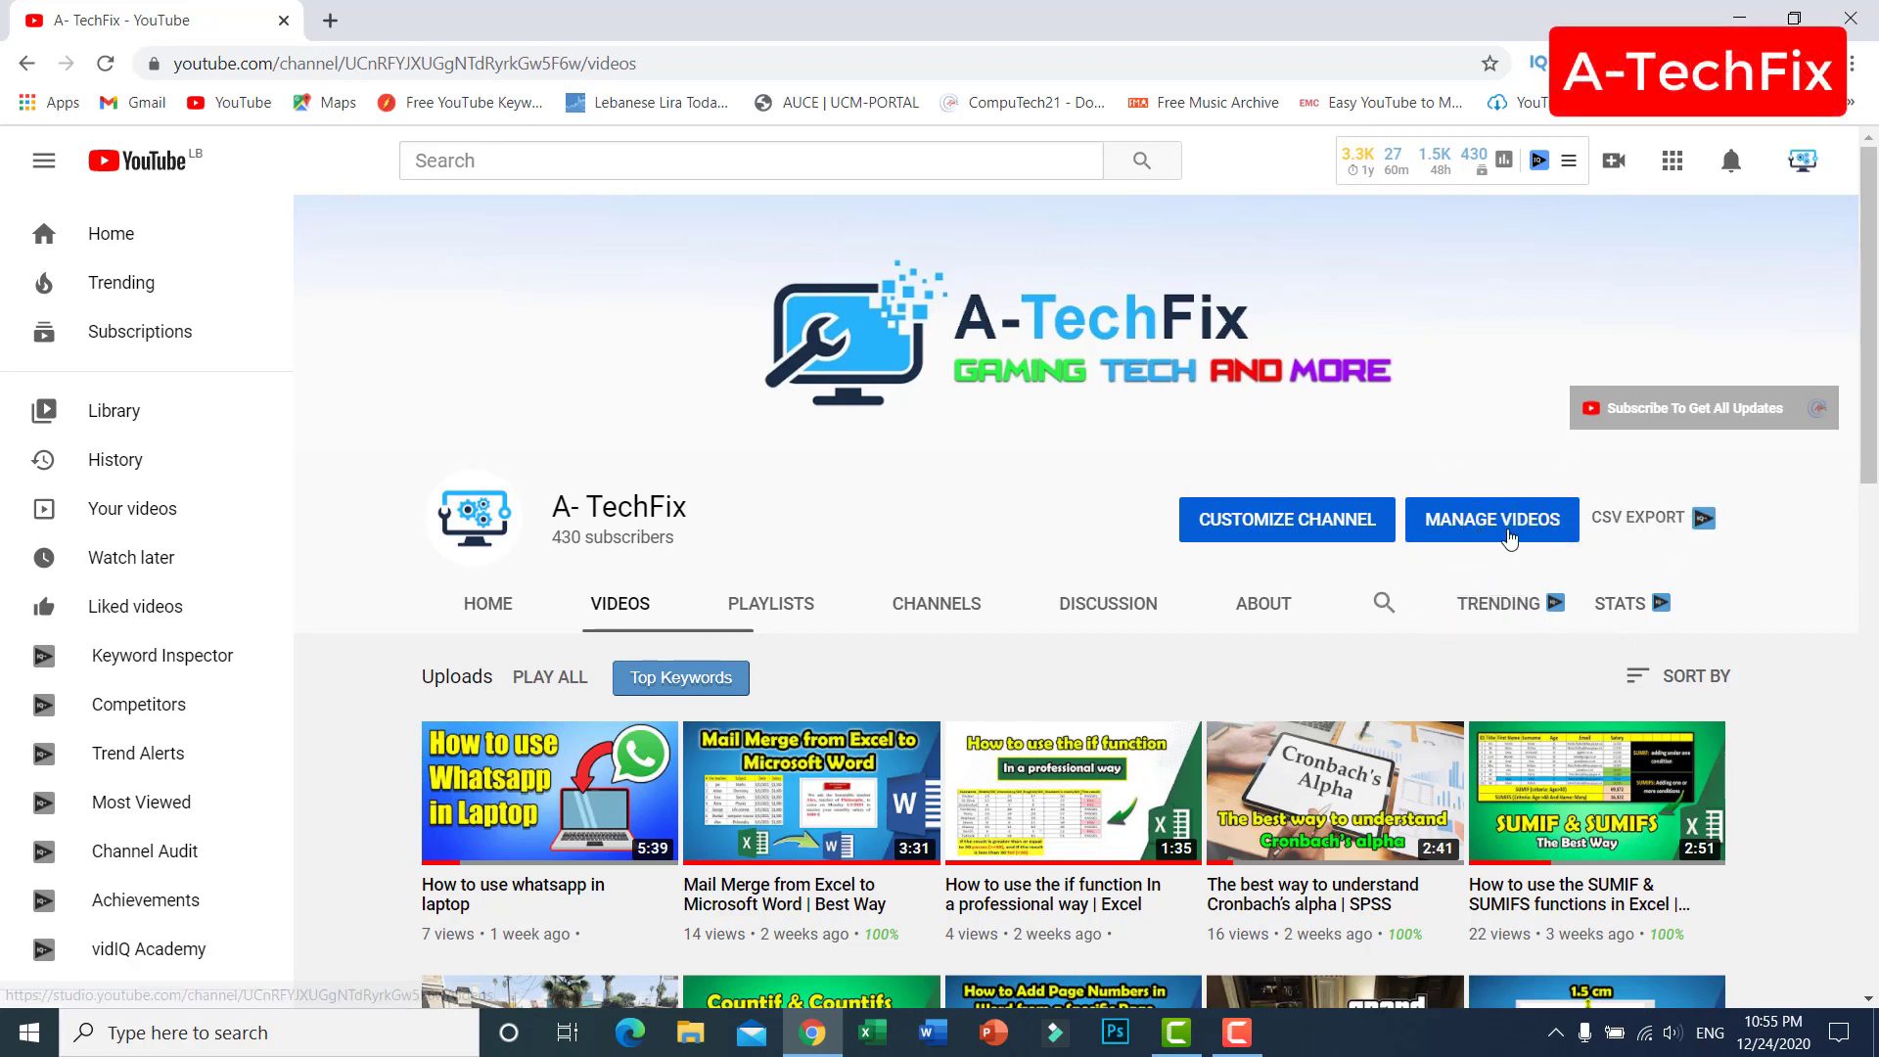
{"action": "mouse_move", "coordinate": [1782, 215]}
{"action": "left_click", "coordinate": [1801, 161]}
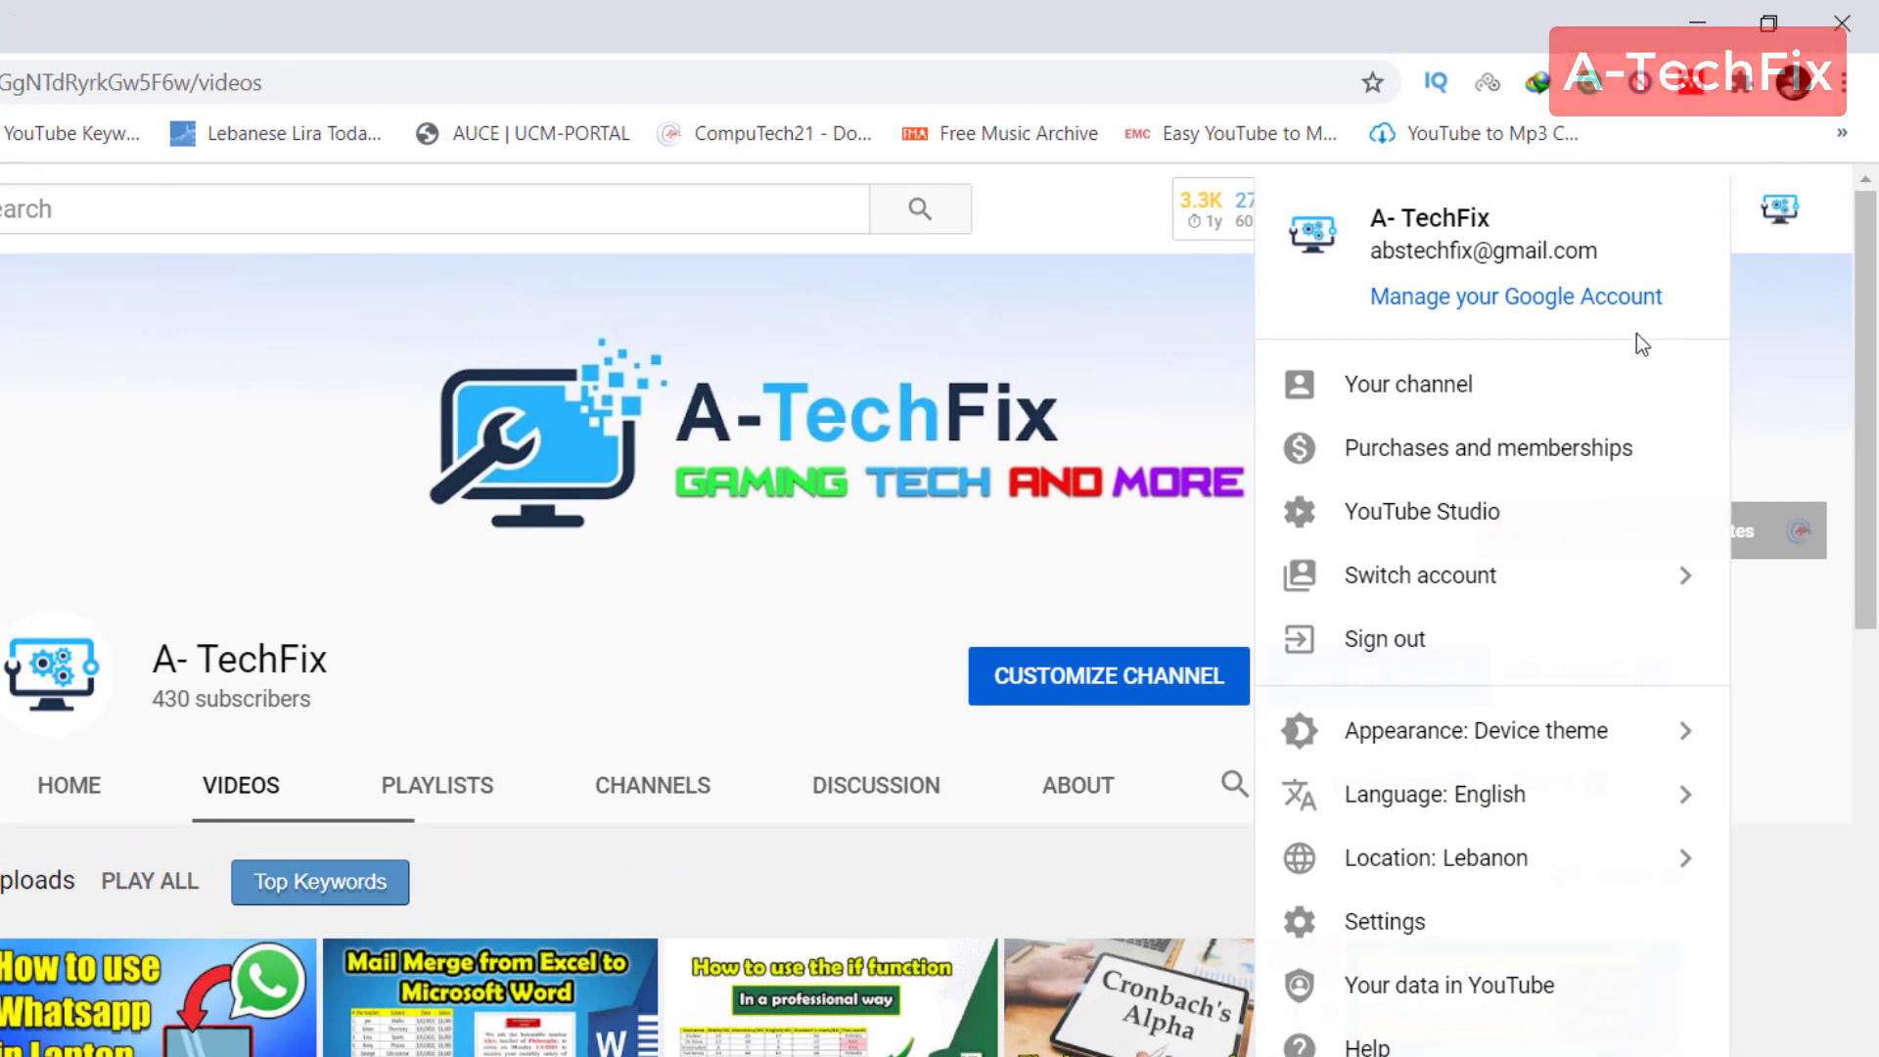
Step: Go to YouTube Studio's Subtitles list and select the 'How to use whatsapp in laptop' video
{"action": "left_click", "coordinate": [1415, 529]}
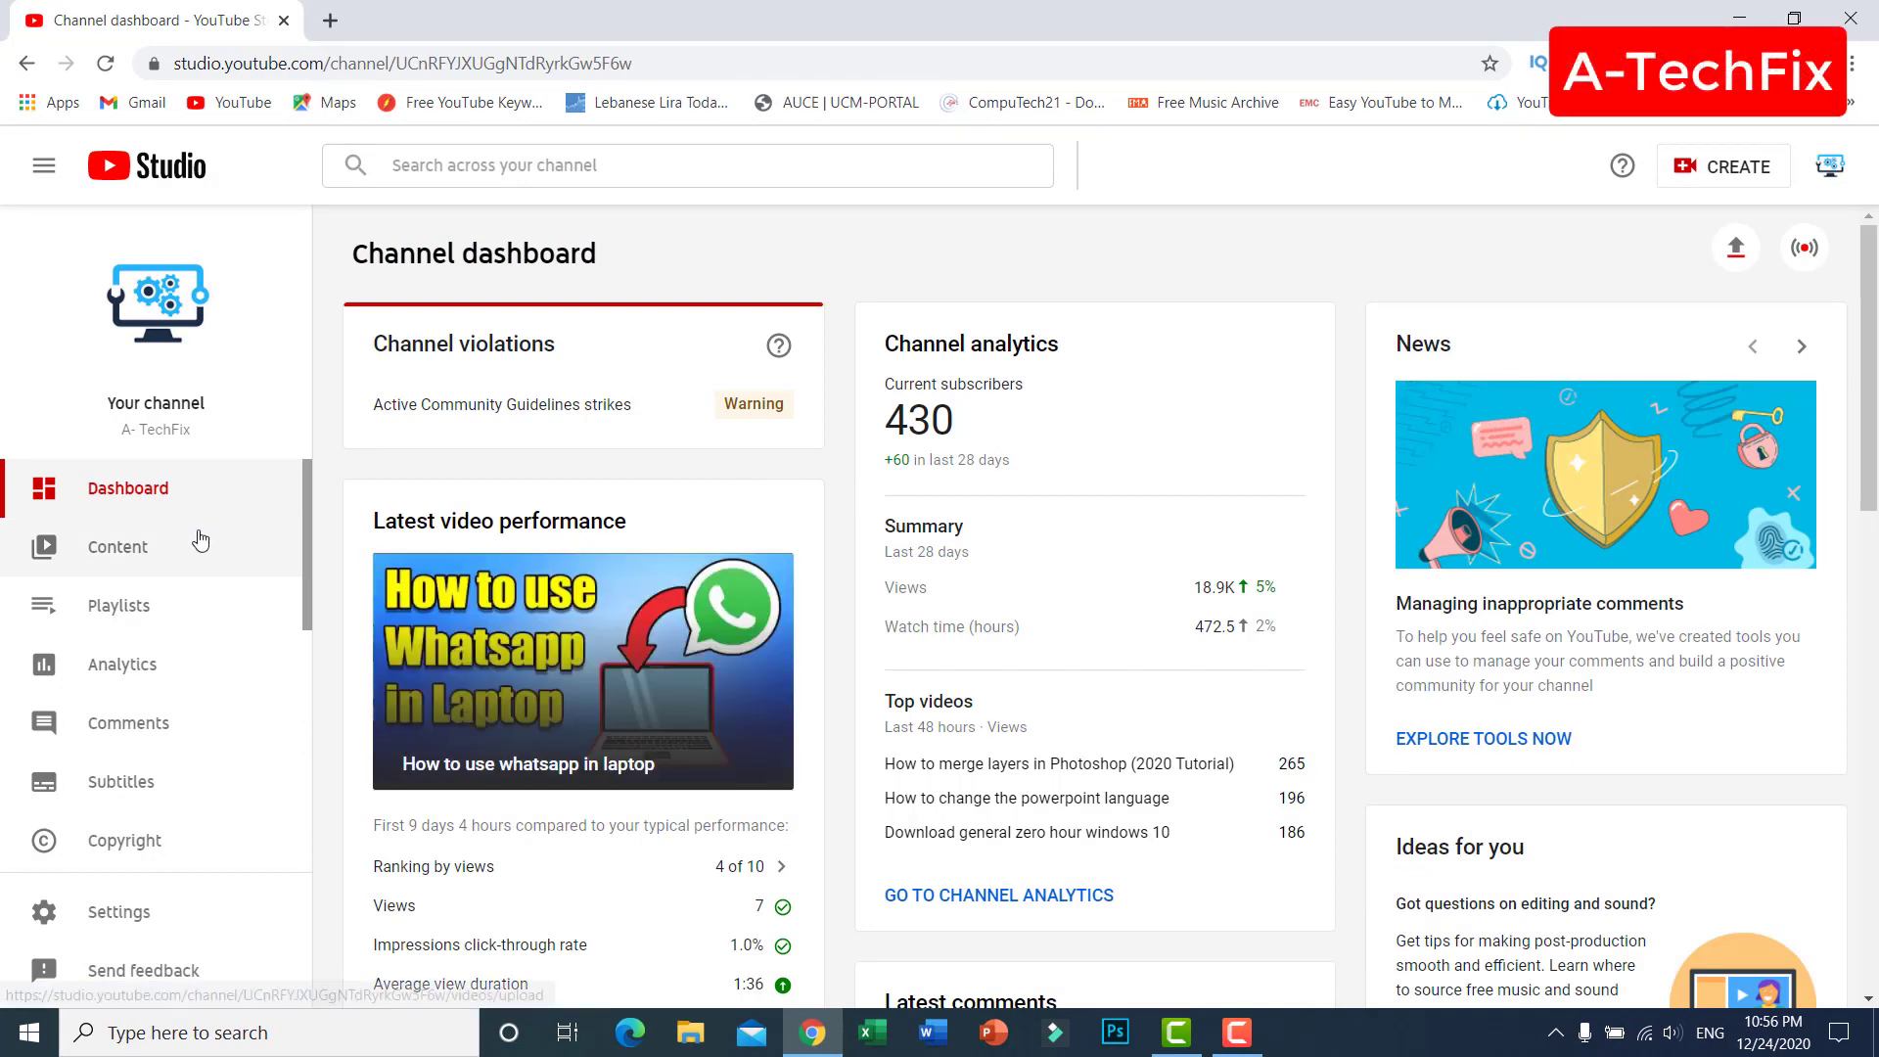
{"action": "scroll", "coordinate": [194, 564], "scroll_direction": "down", "scroll_amount": 1}
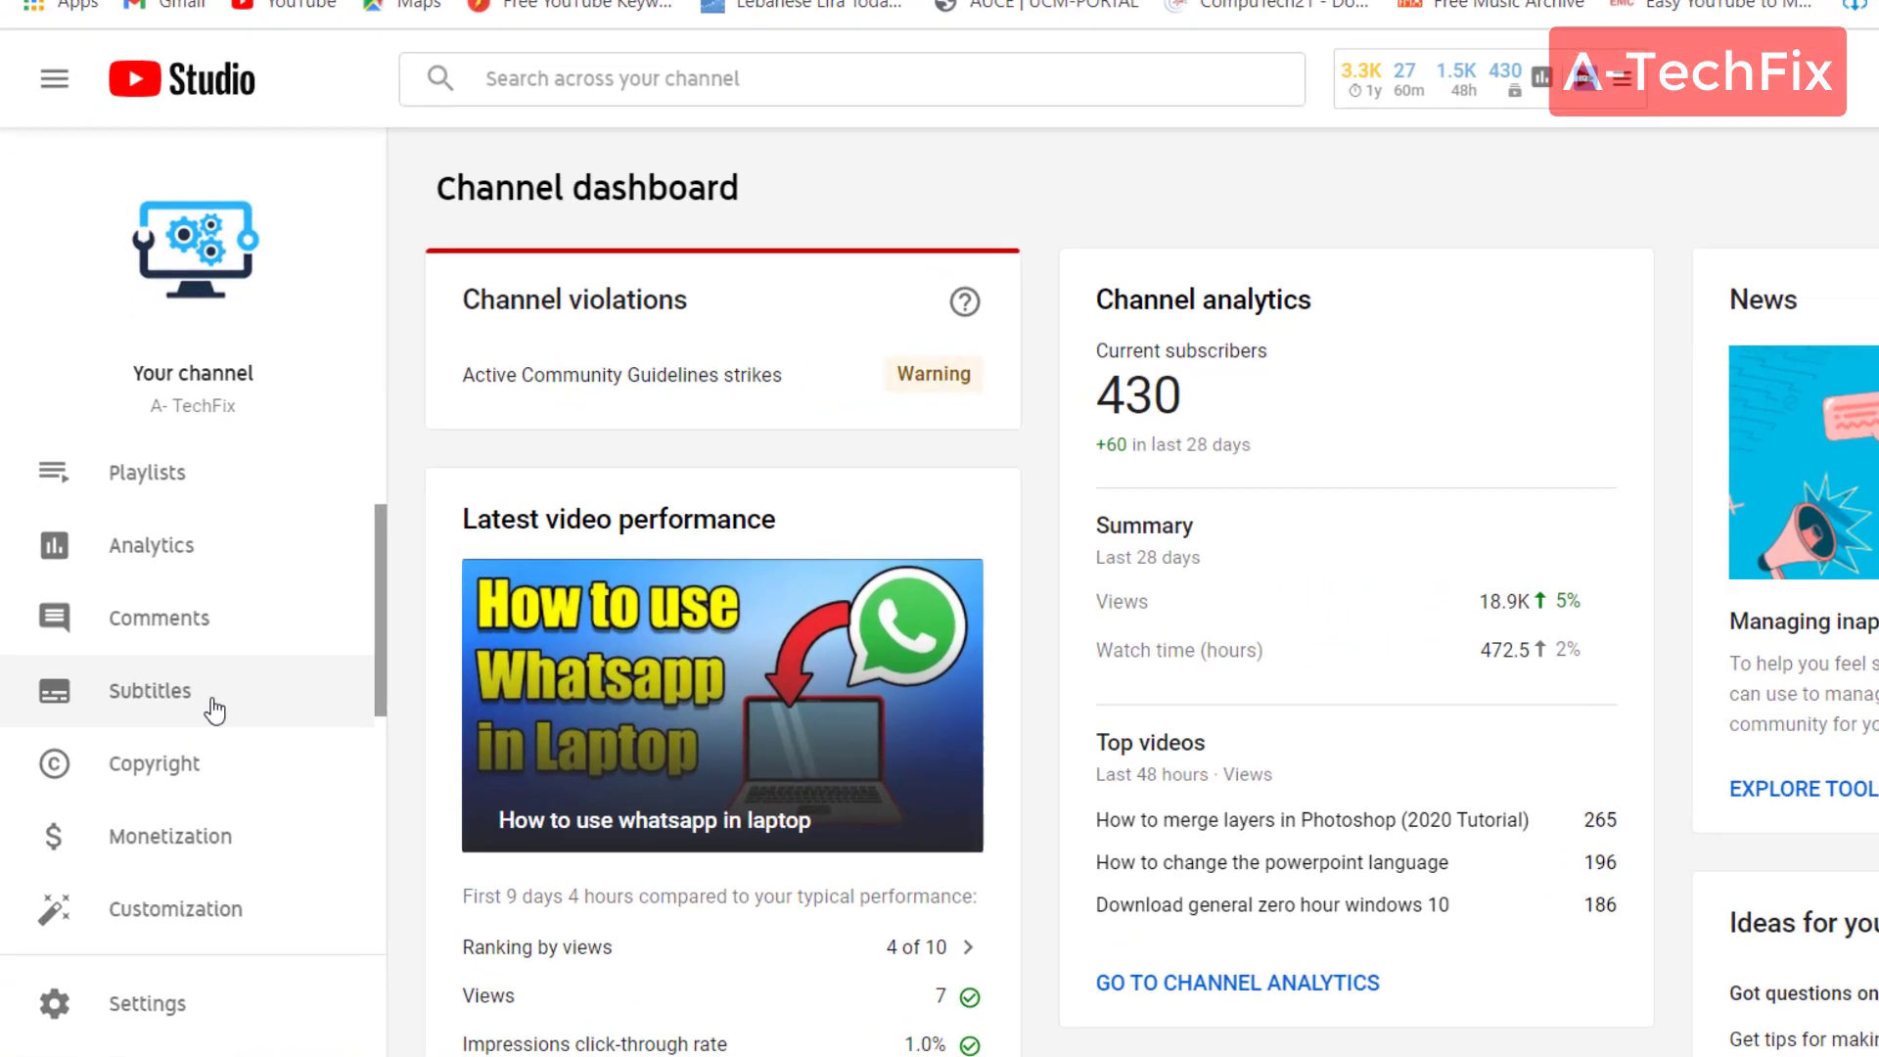
{"action": "left_click", "coordinate": [172, 674]}
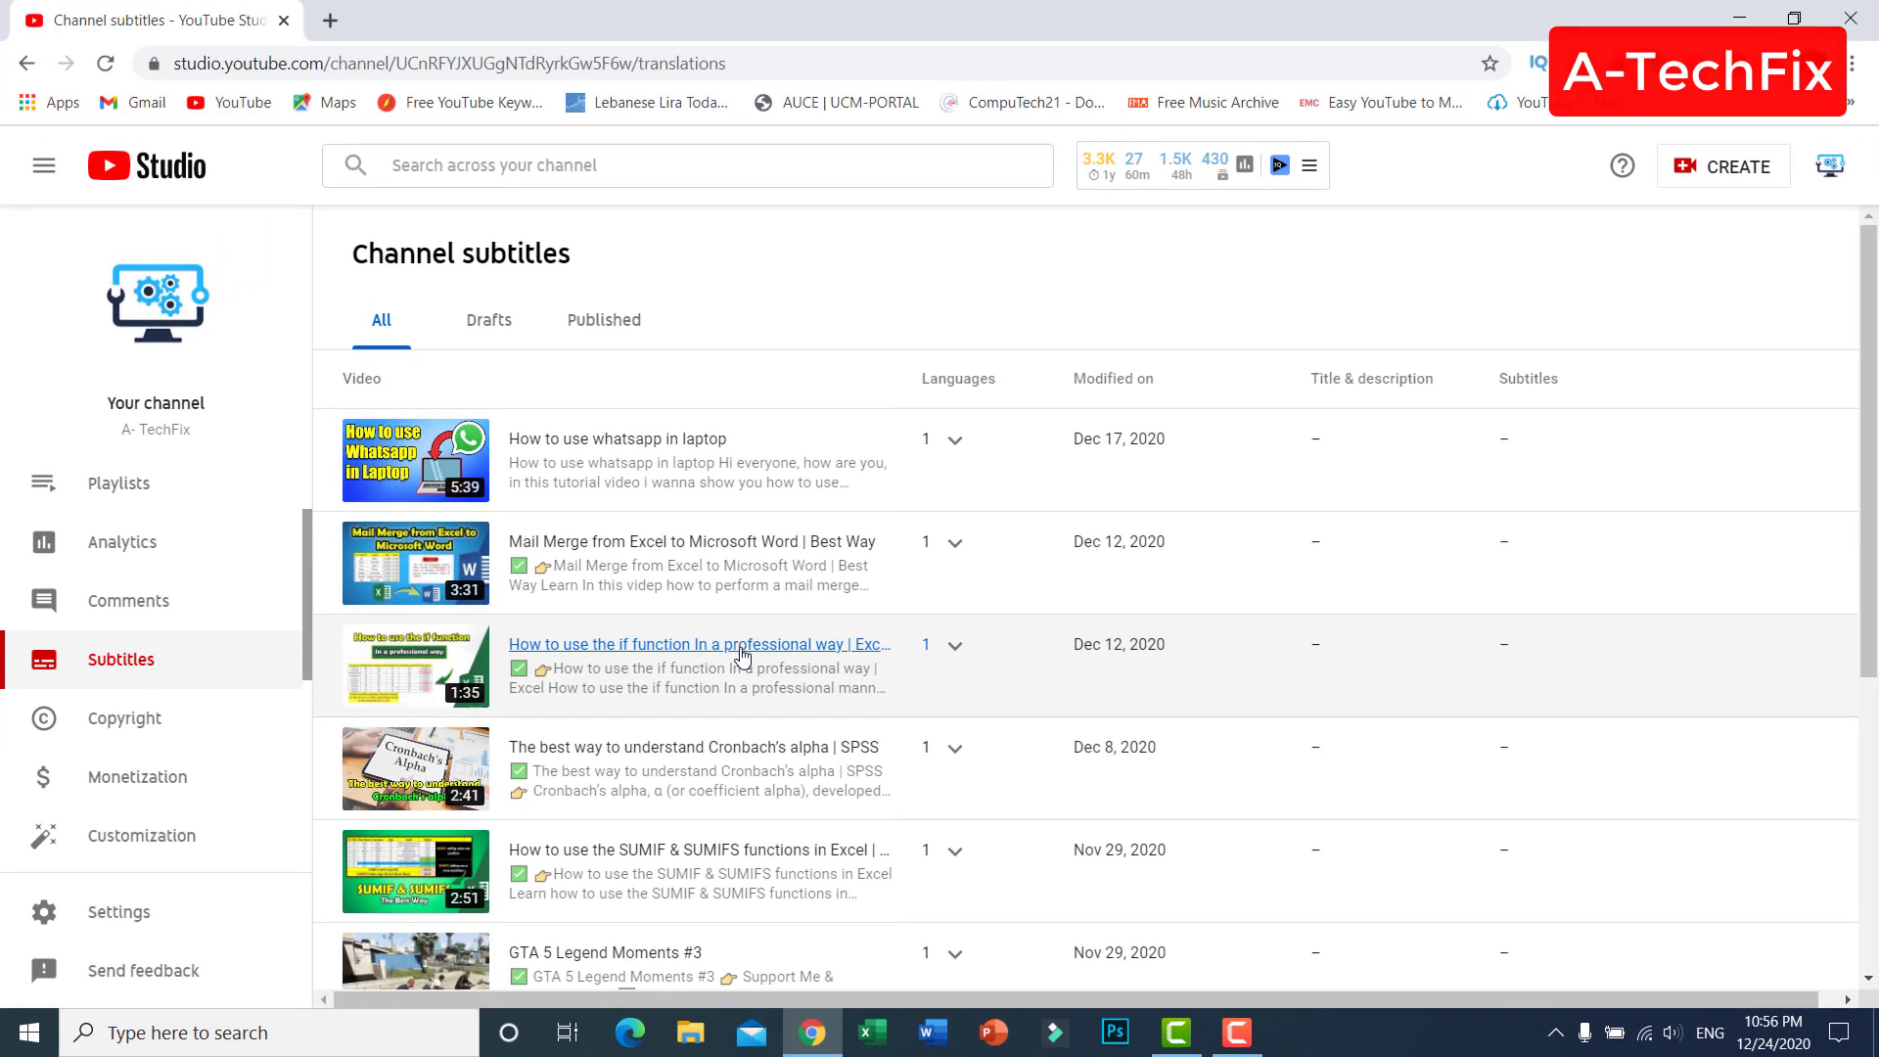
{"action": "scroll", "coordinate": [803, 636], "scroll_direction": "down", "scroll_amount": 6}
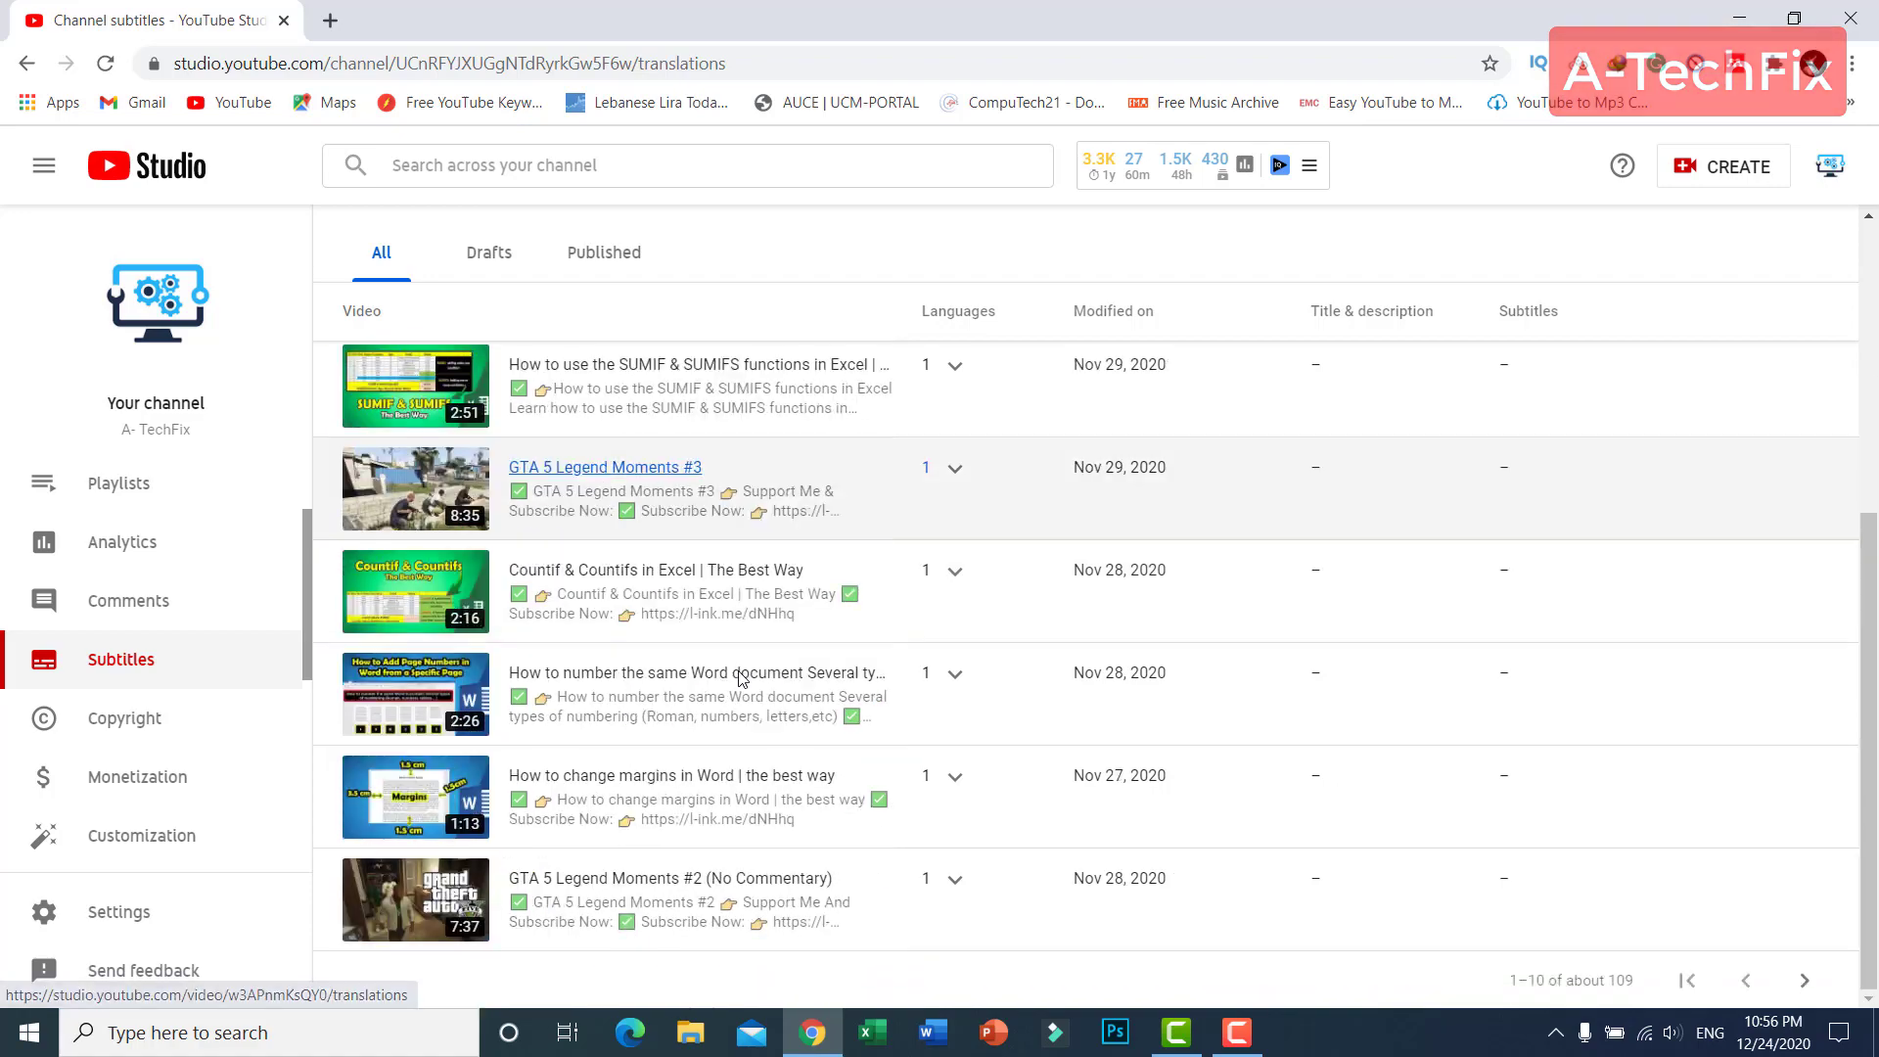
{"action": "scroll", "coordinate": [741, 683], "scroll_direction": "up", "scroll_amount": 5}
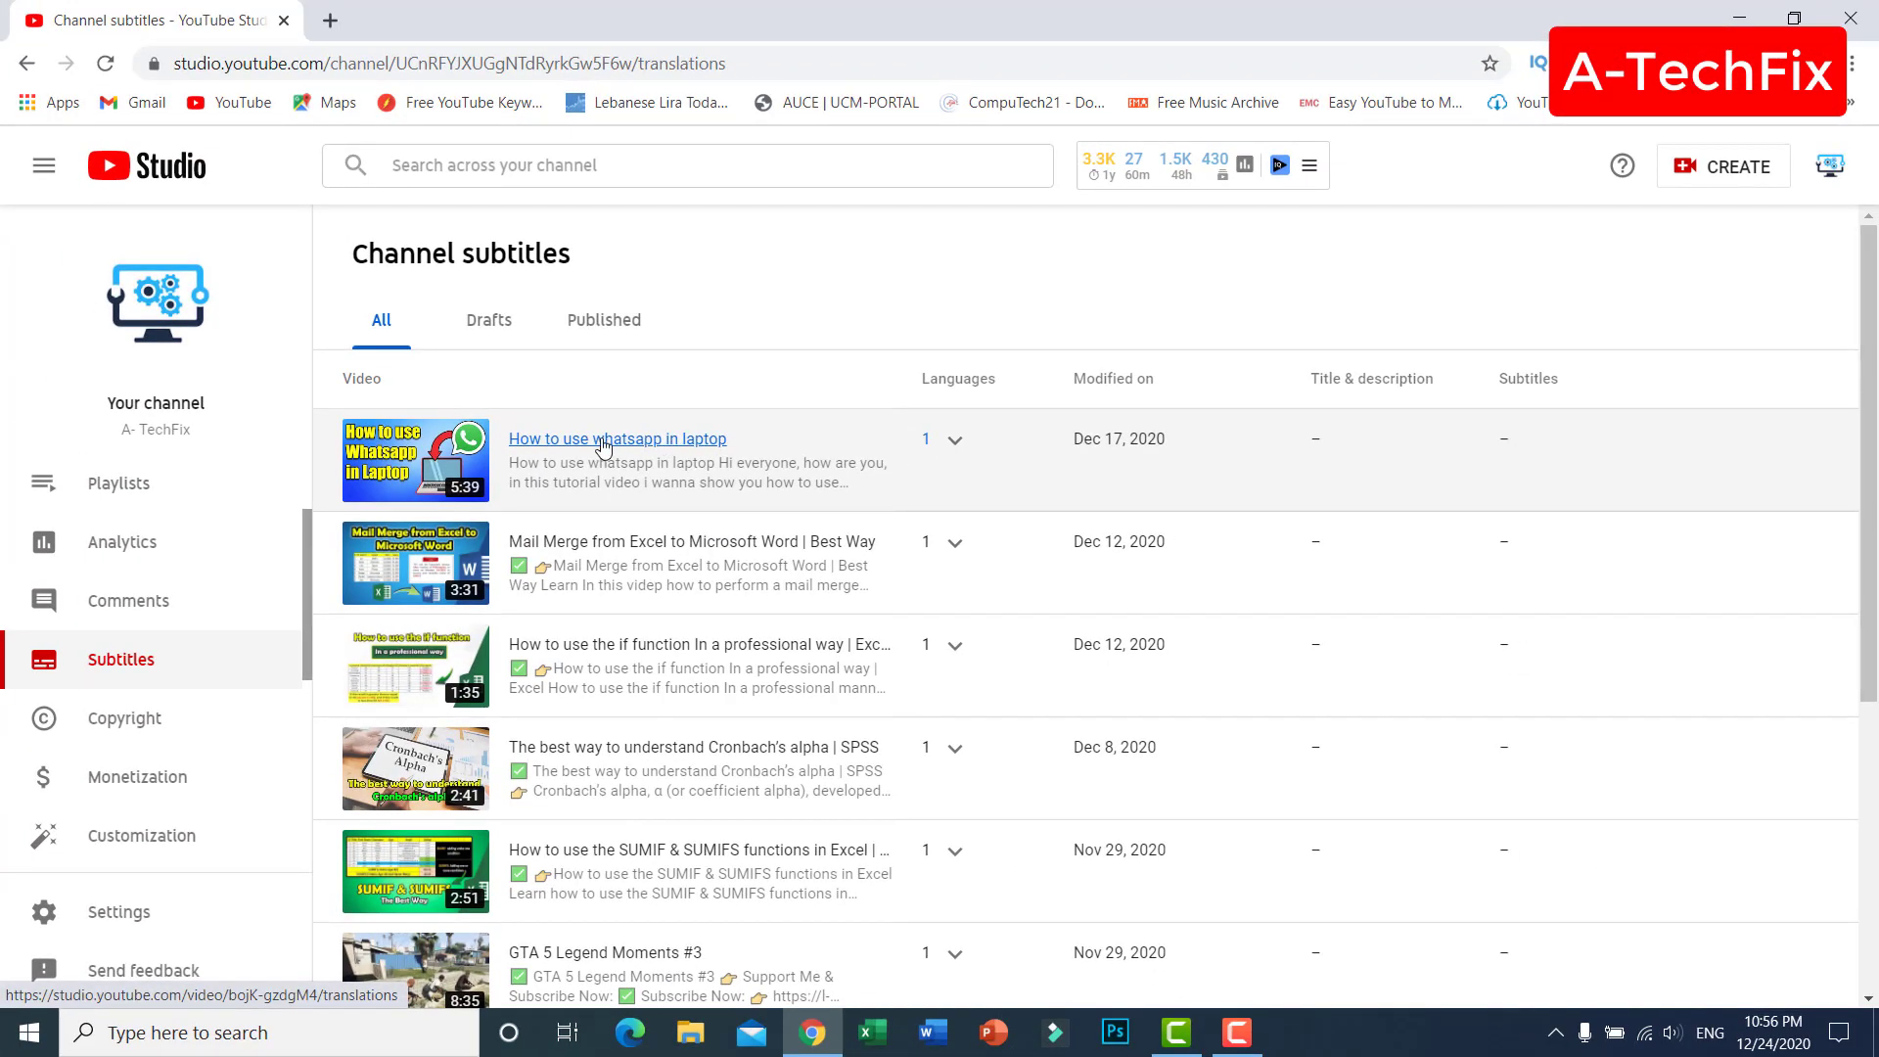
{"action": "left_click", "coordinate": [663, 451]}
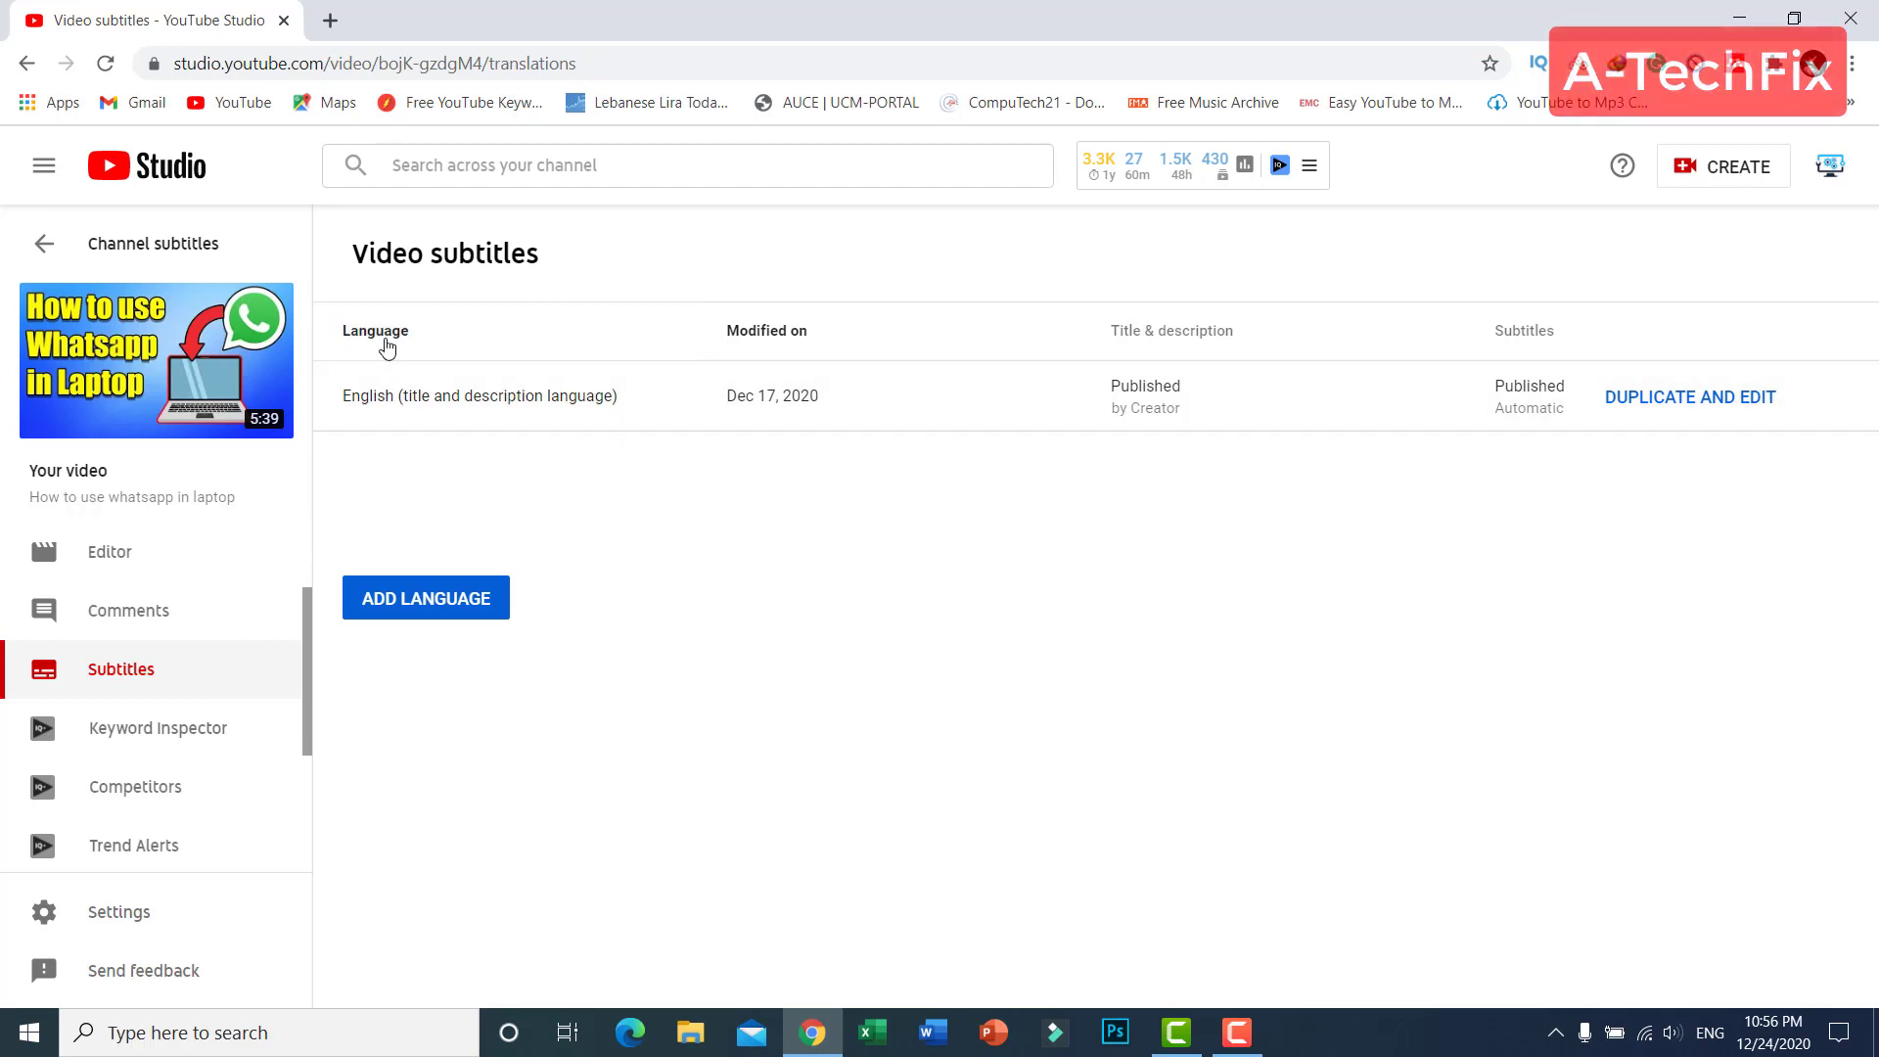
Step: Clear the stray text selection and open a new Chrome tab
{"action": "left_click", "coordinate": [439, 456]}
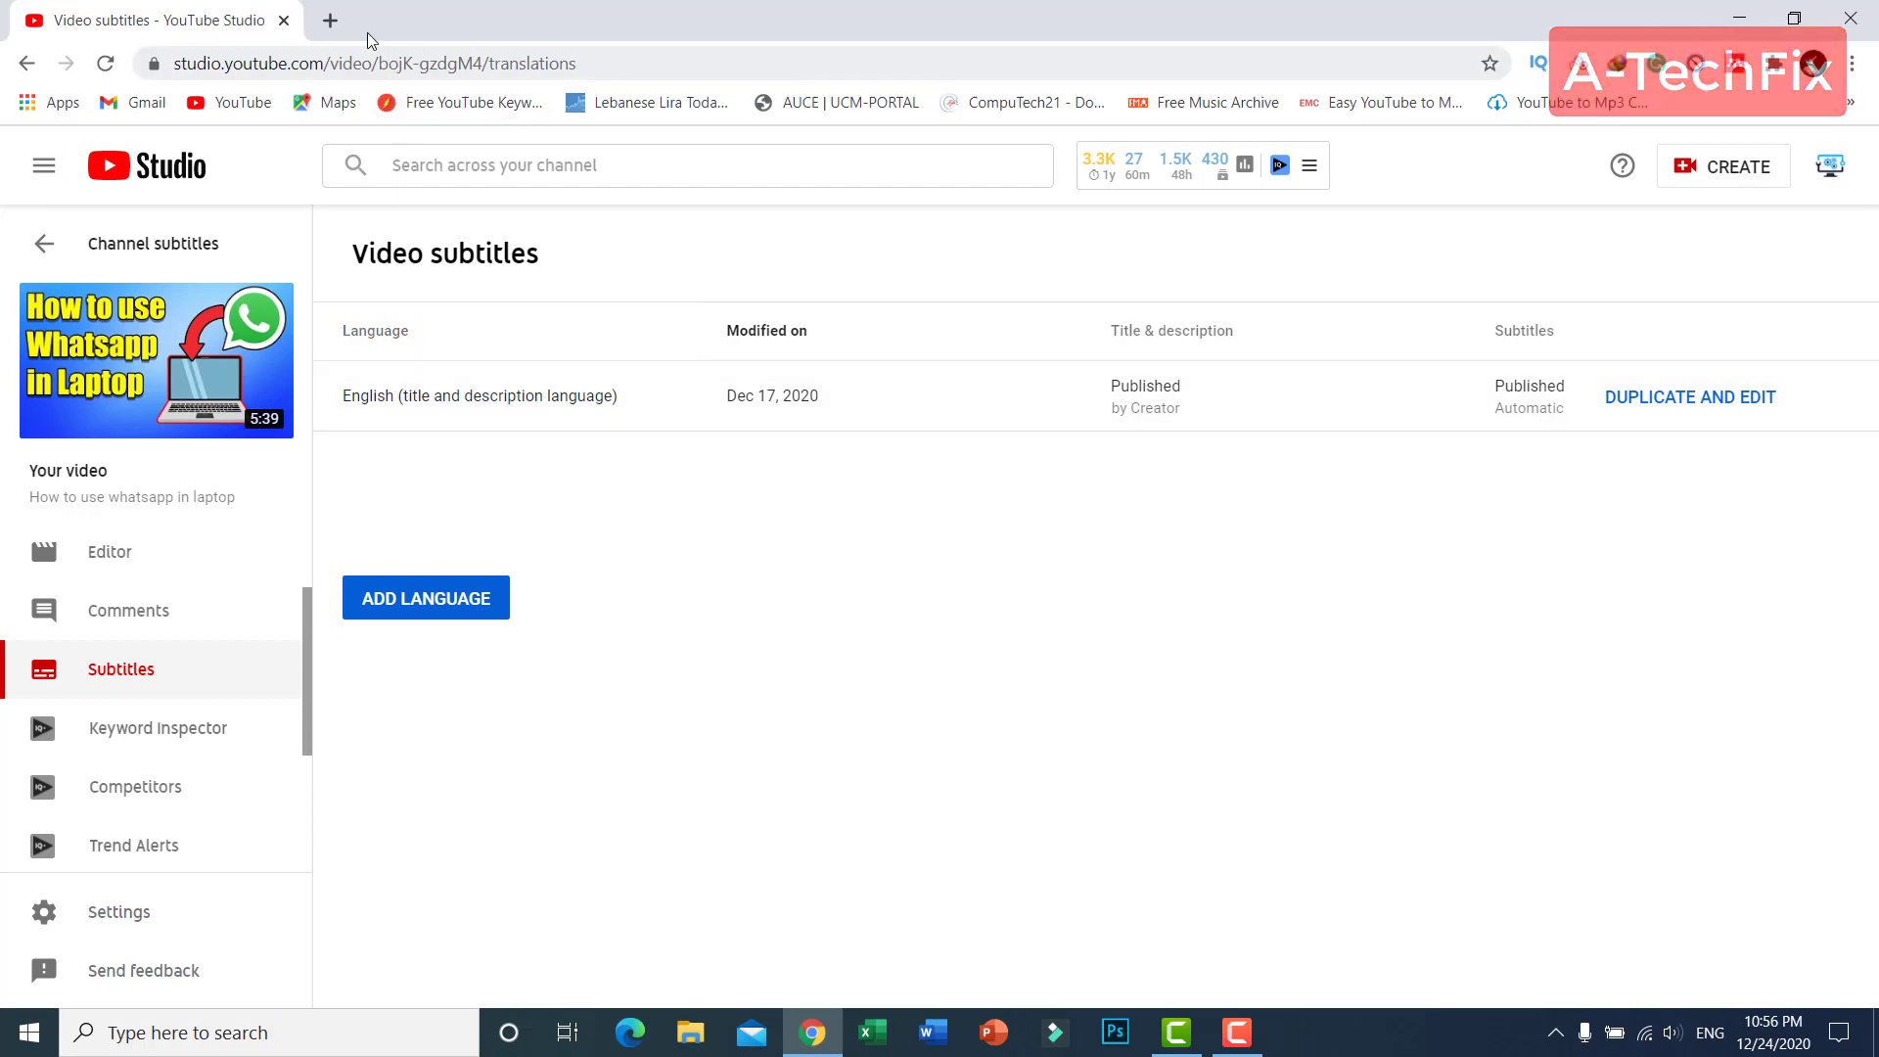
{"action": "left_click", "coordinate": [332, 21]}
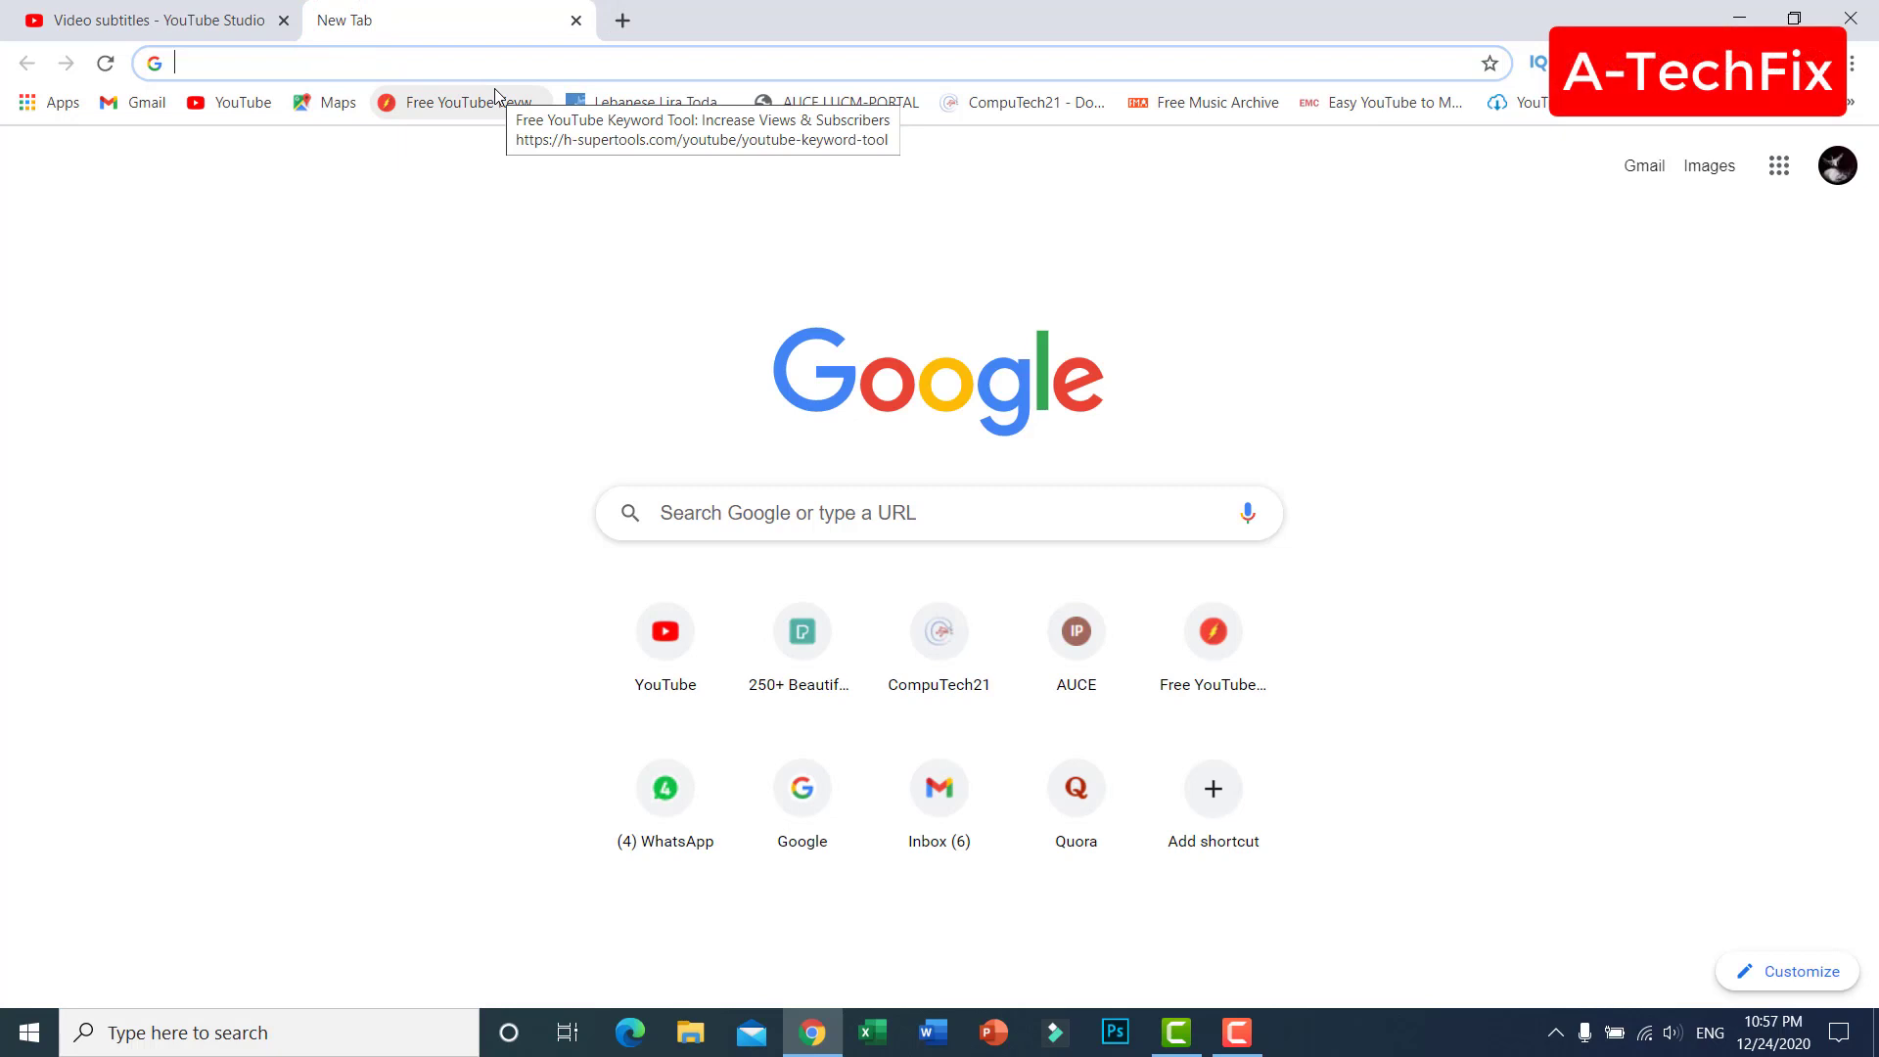
Step: Search 'google translate' and set the Translate widget to English into Spanish
{"action": "type", "text": "google translate"}
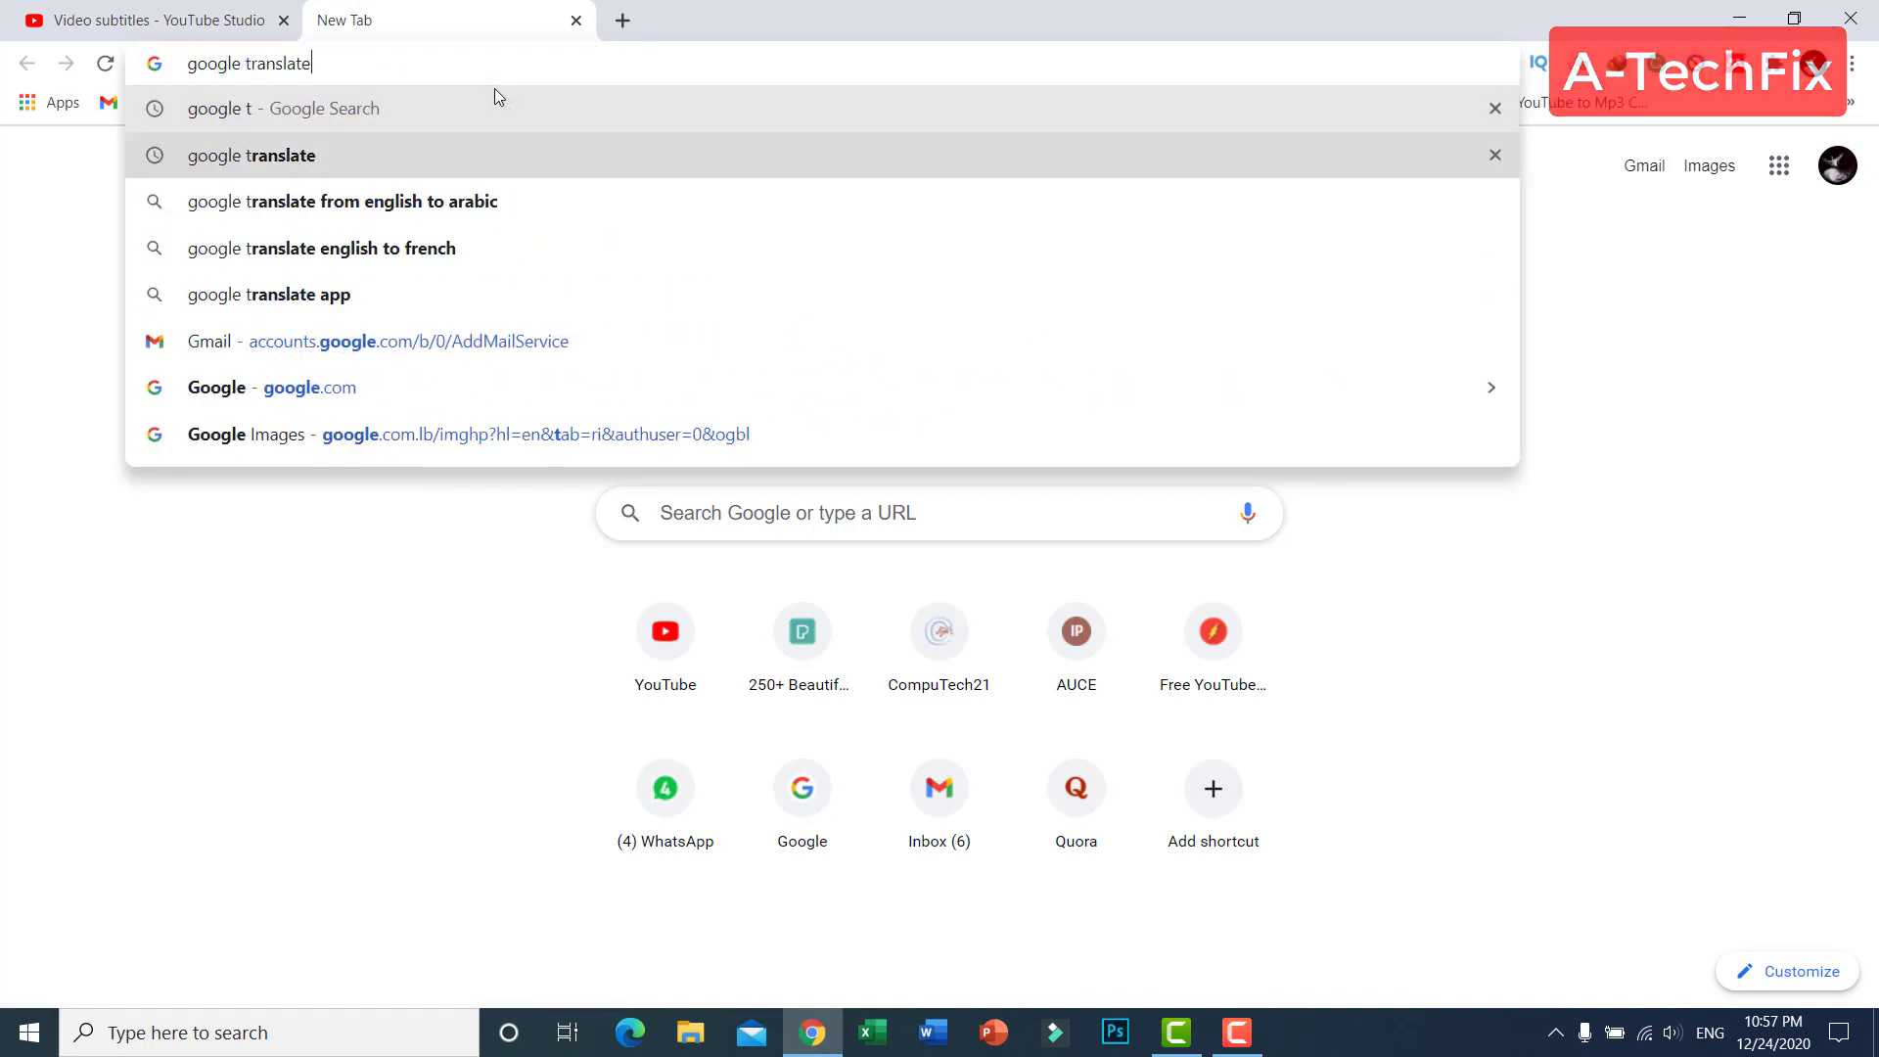
{"action": "key", "text": "Return"}
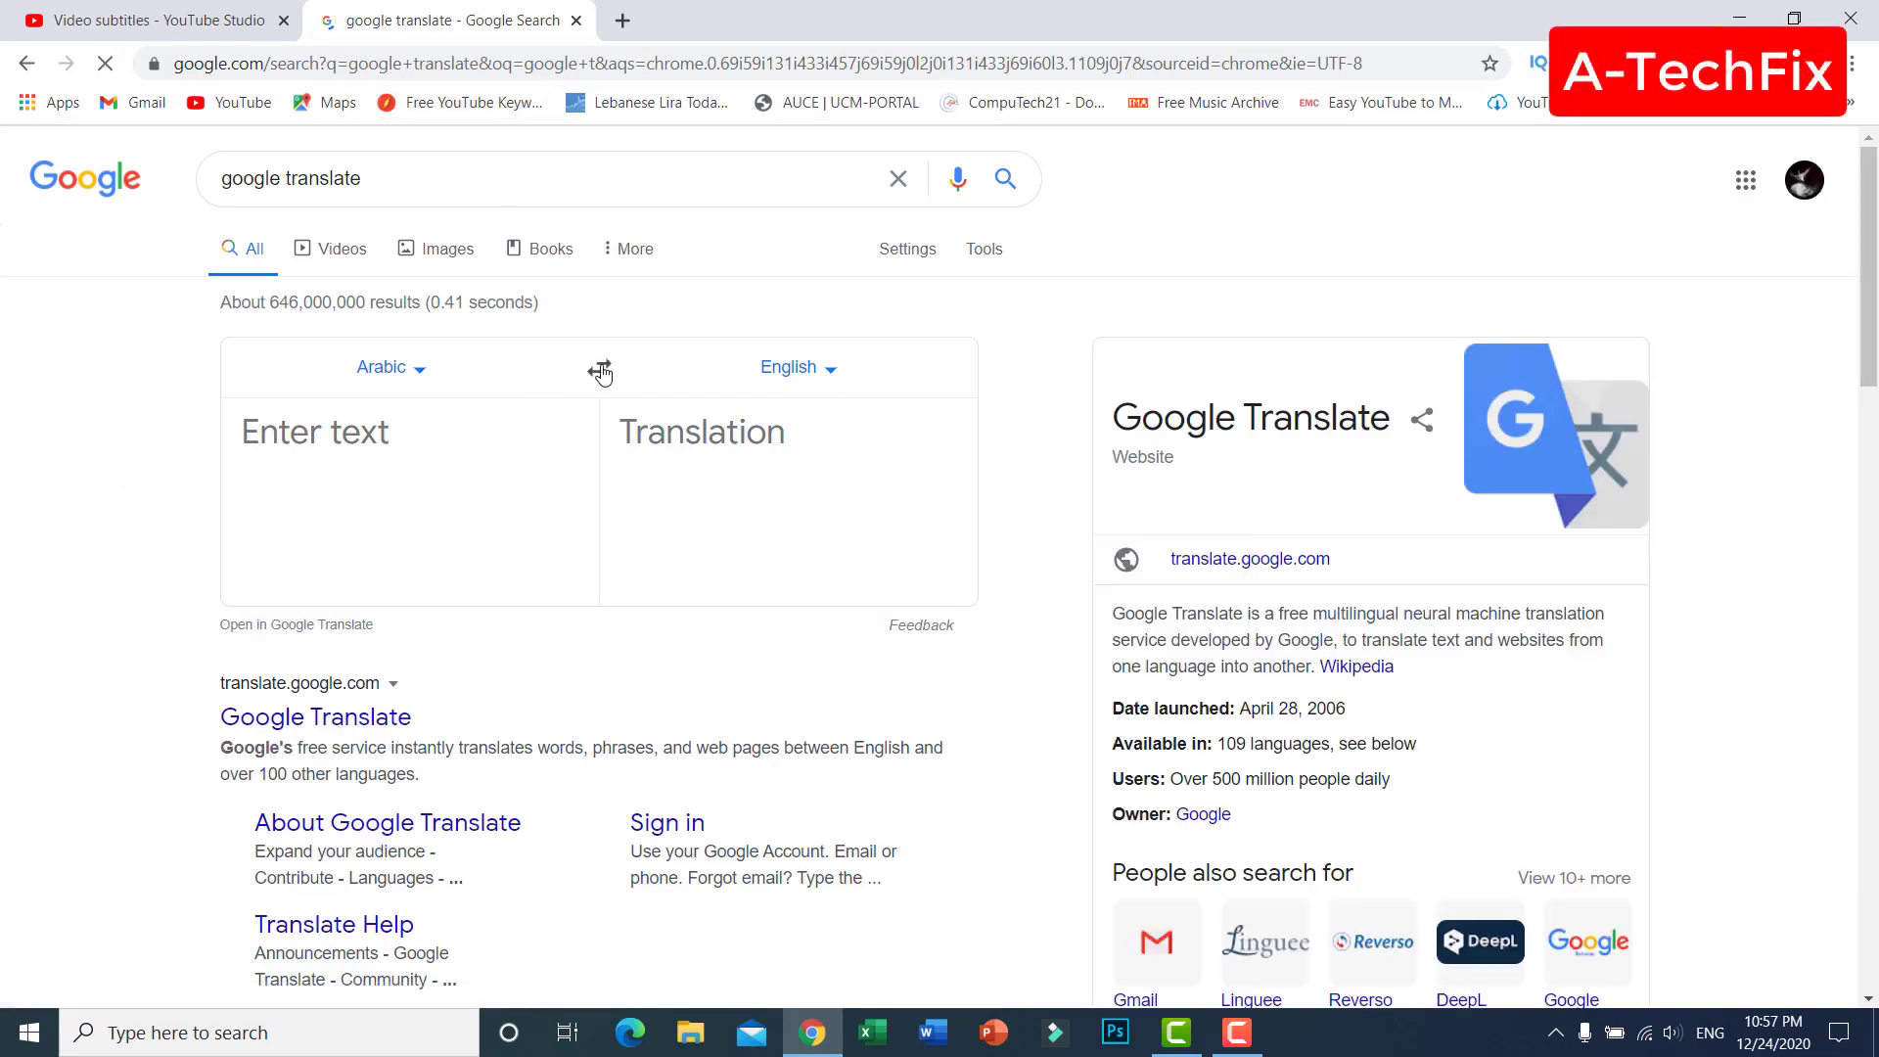
{"action": "left_click", "coordinate": [600, 369]}
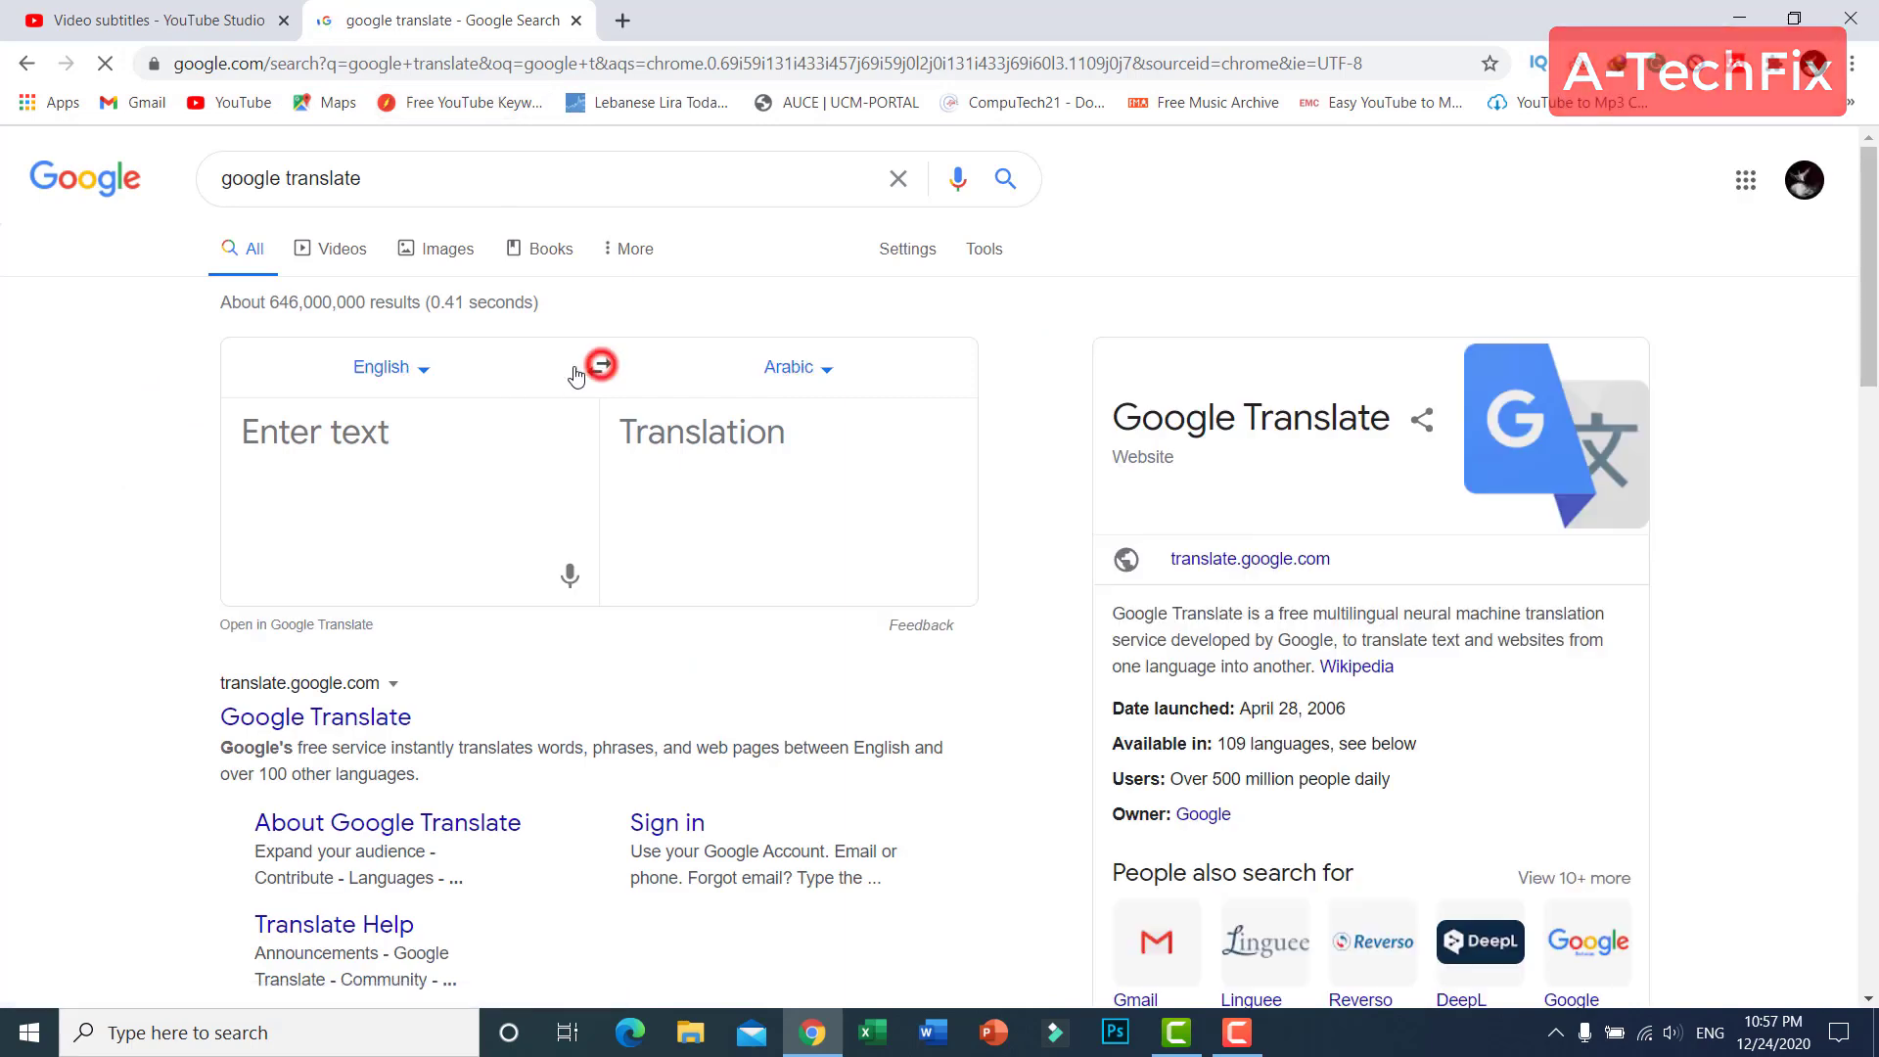
{"action": "left_click", "coordinate": [802, 372]}
{"action": "type", "text": "spau"}
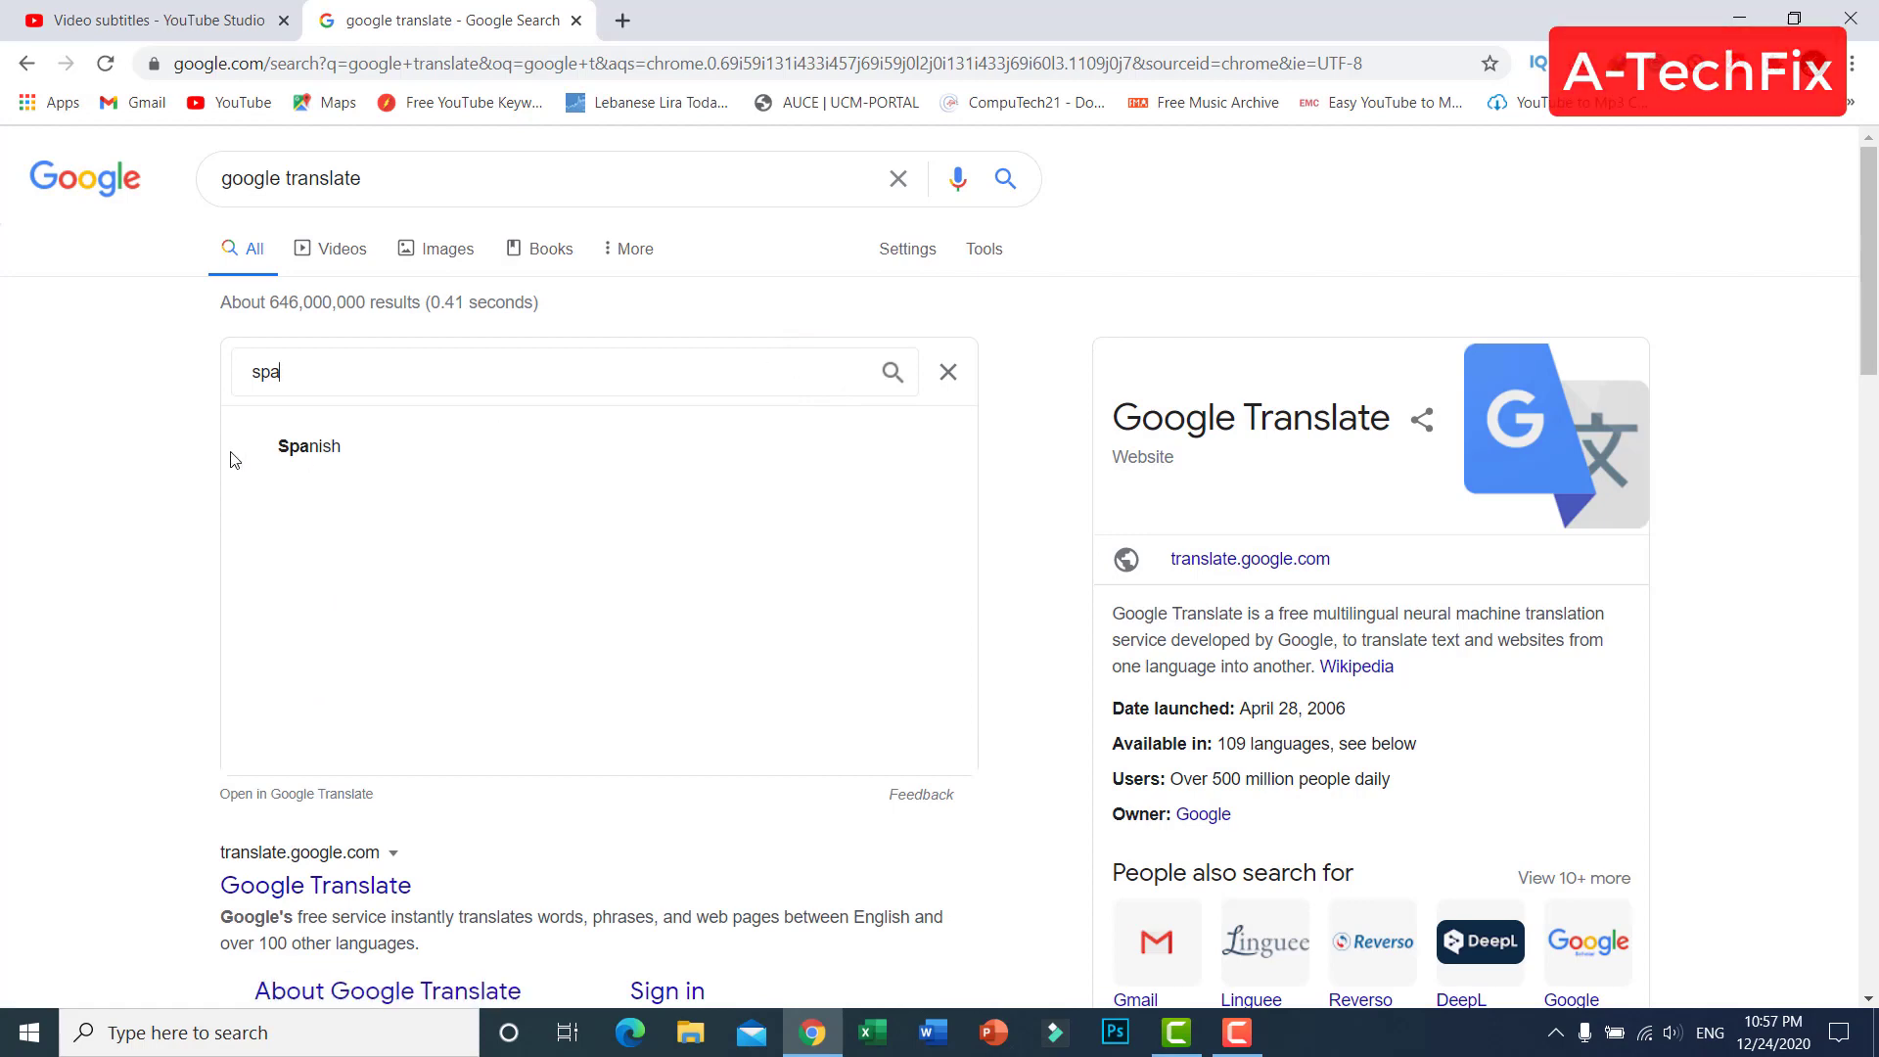
{"action": "left_click", "coordinate": [343, 450]}
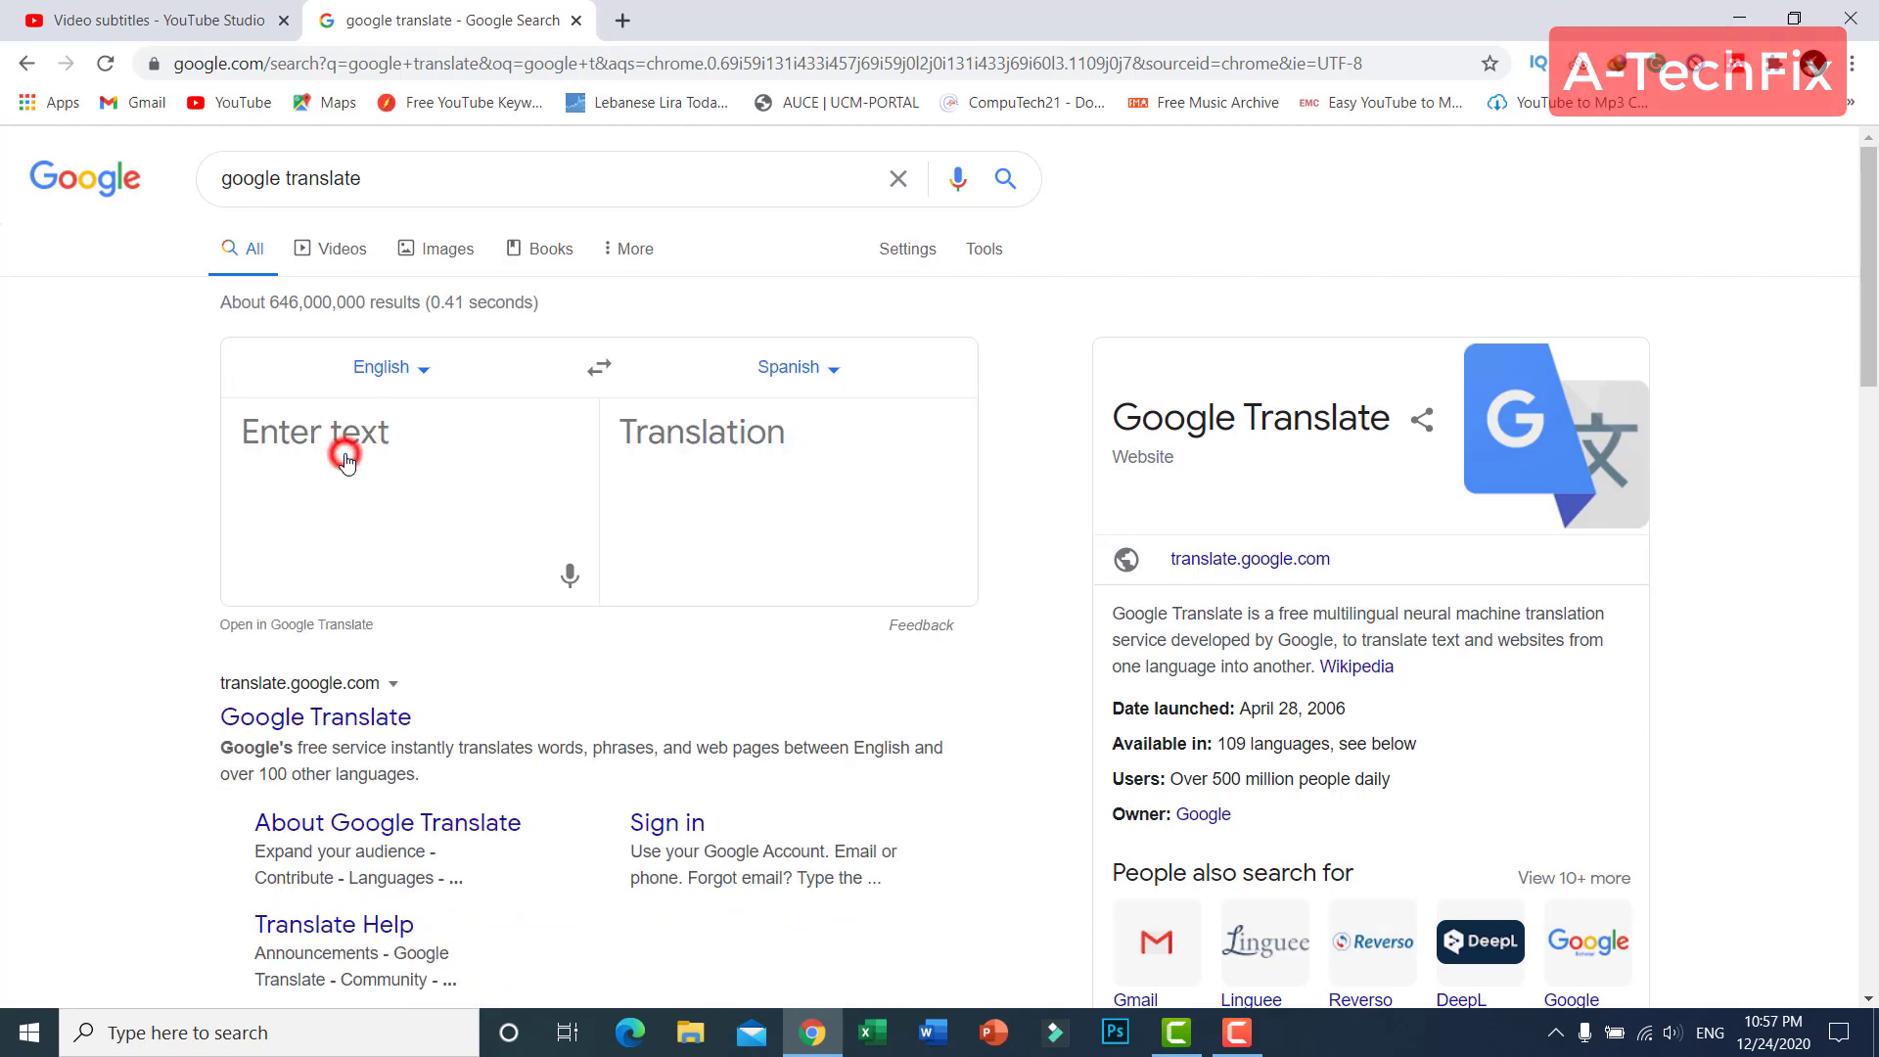
{"action": "left_click", "coordinate": [222, 20]}
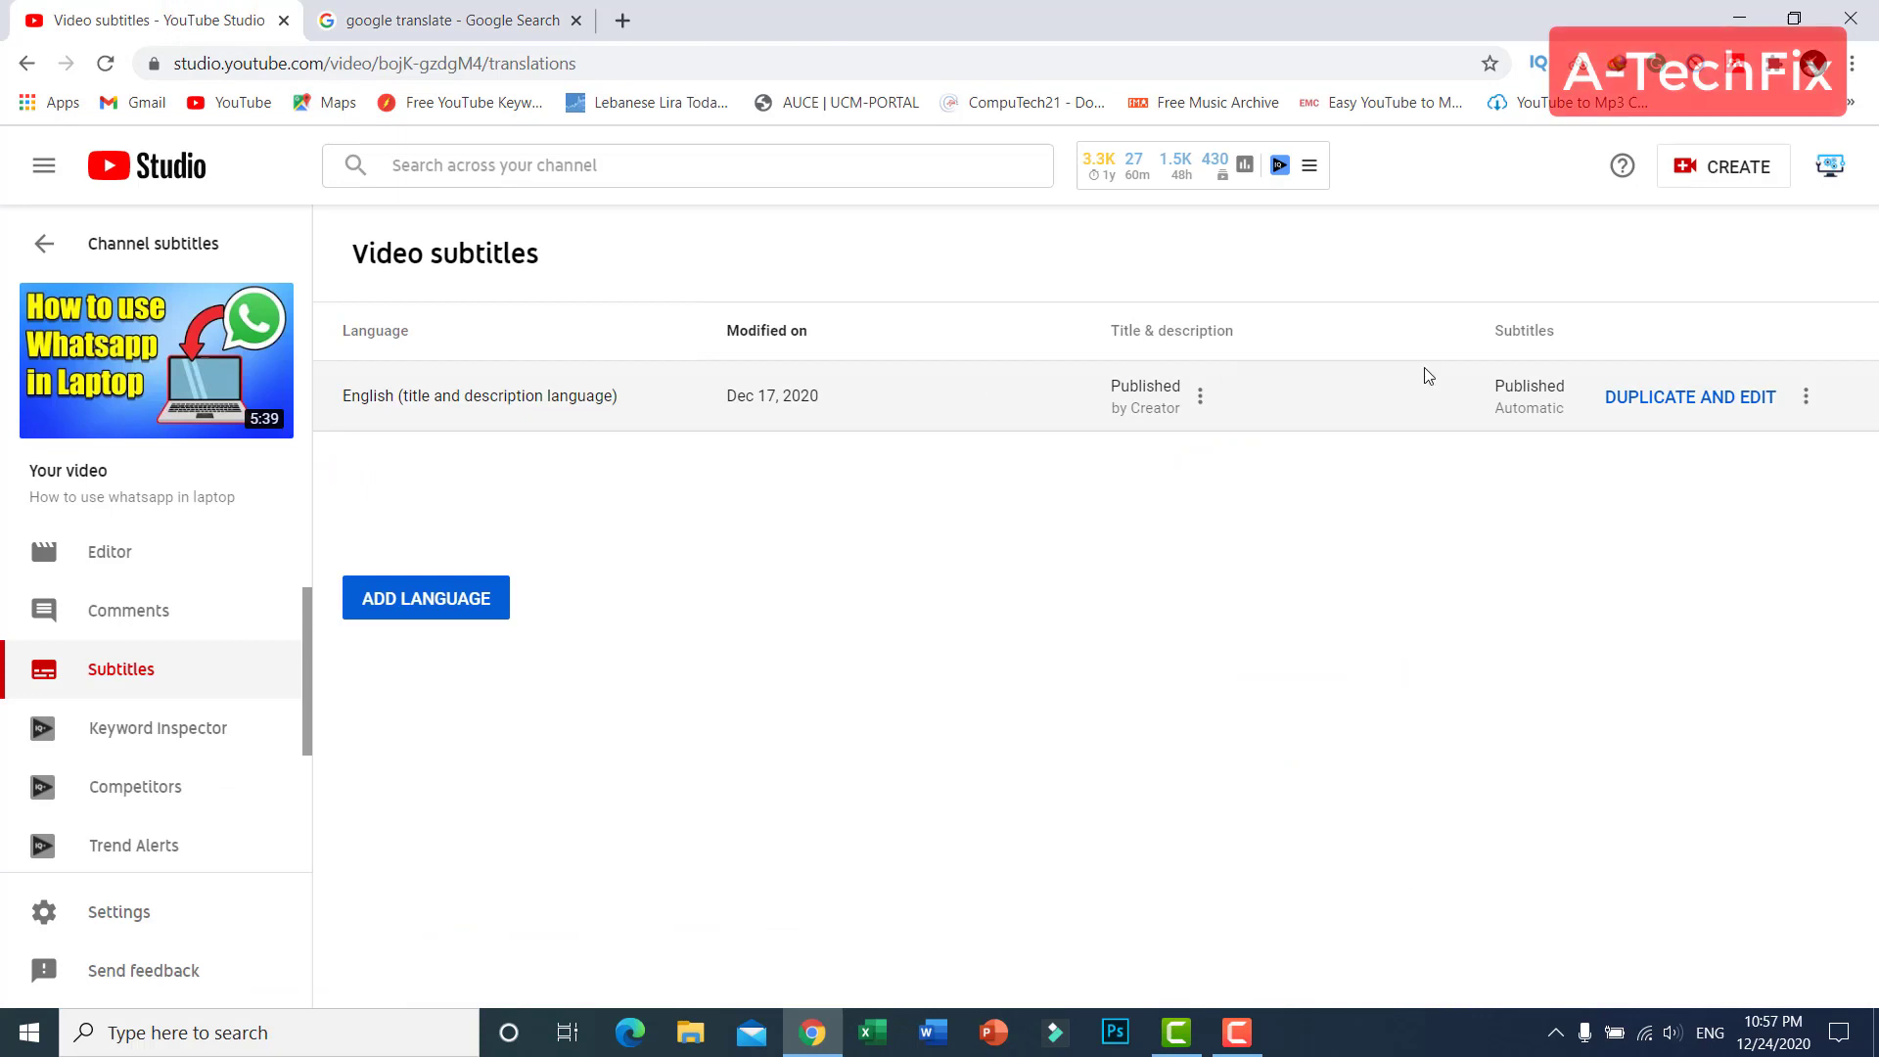
Step: Add Spanish as a video language and start adding its title and description
{"action": "left_click", "coordinate": [470, 600]}
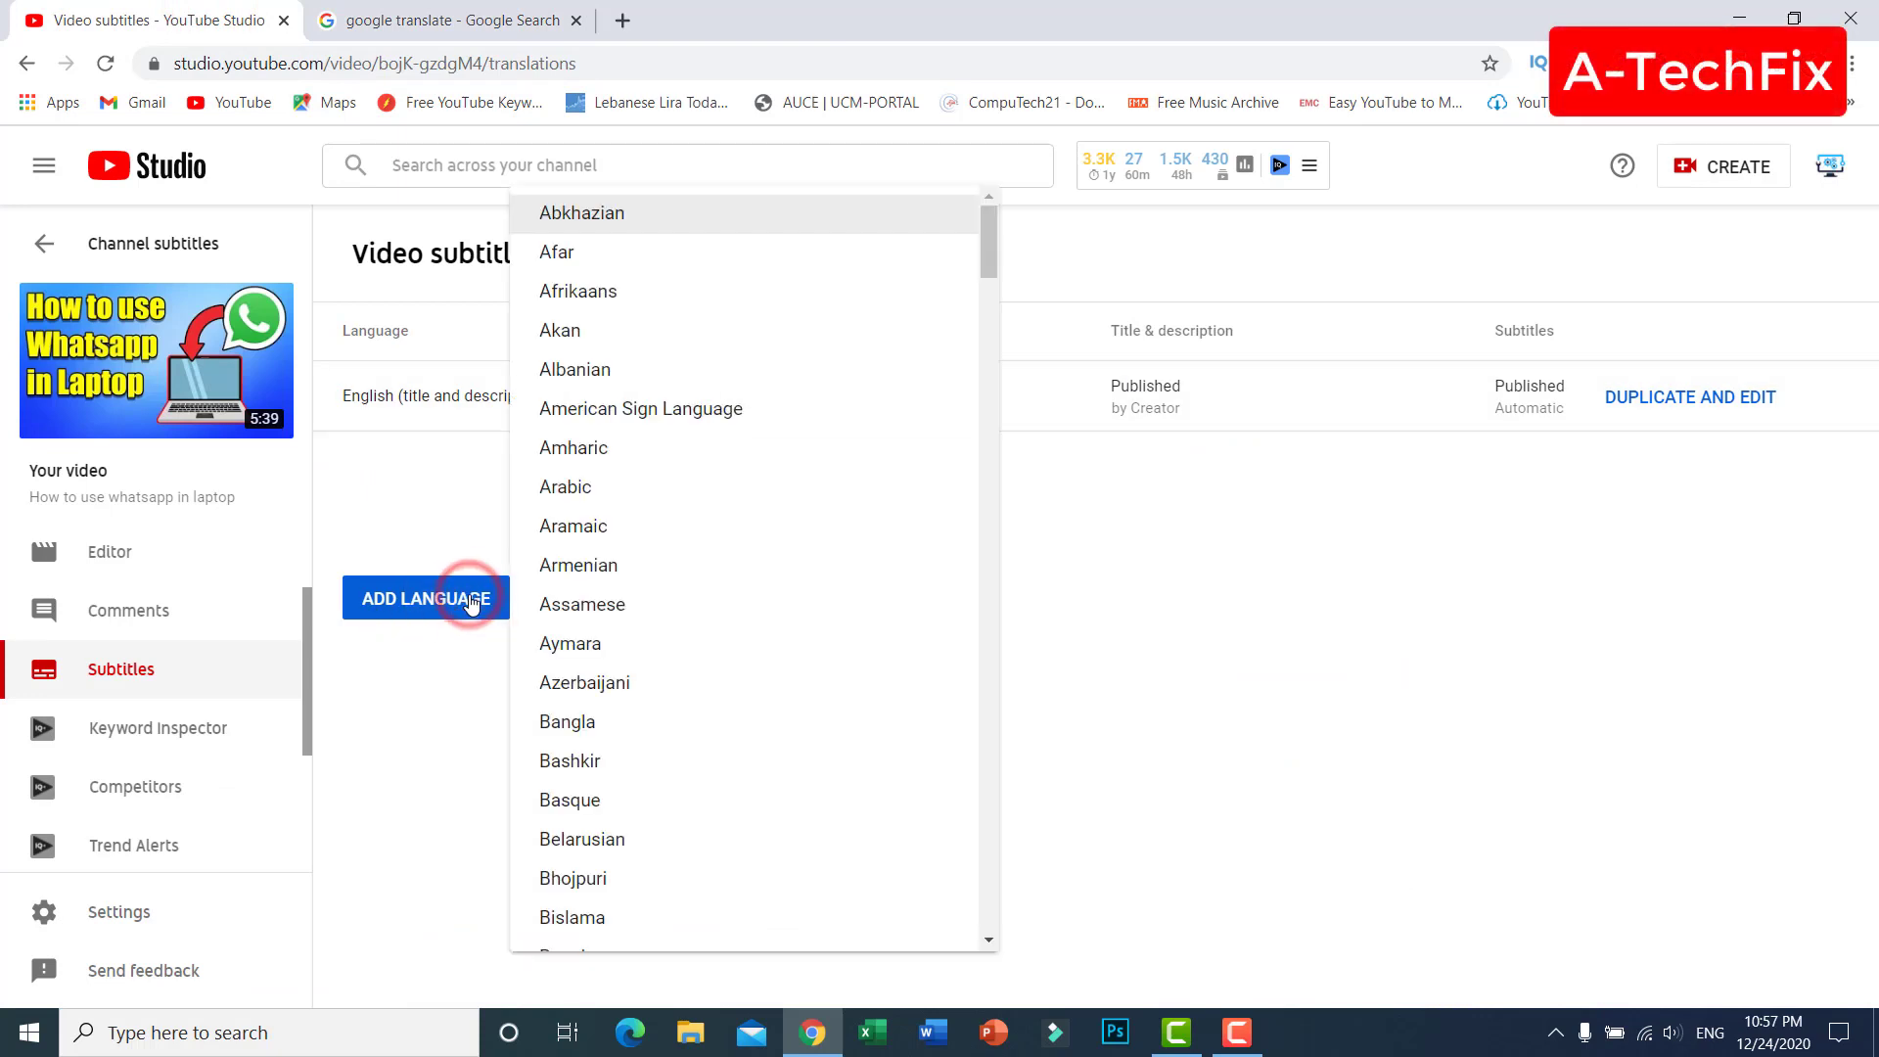
{"action": "type", "text": "sp"}
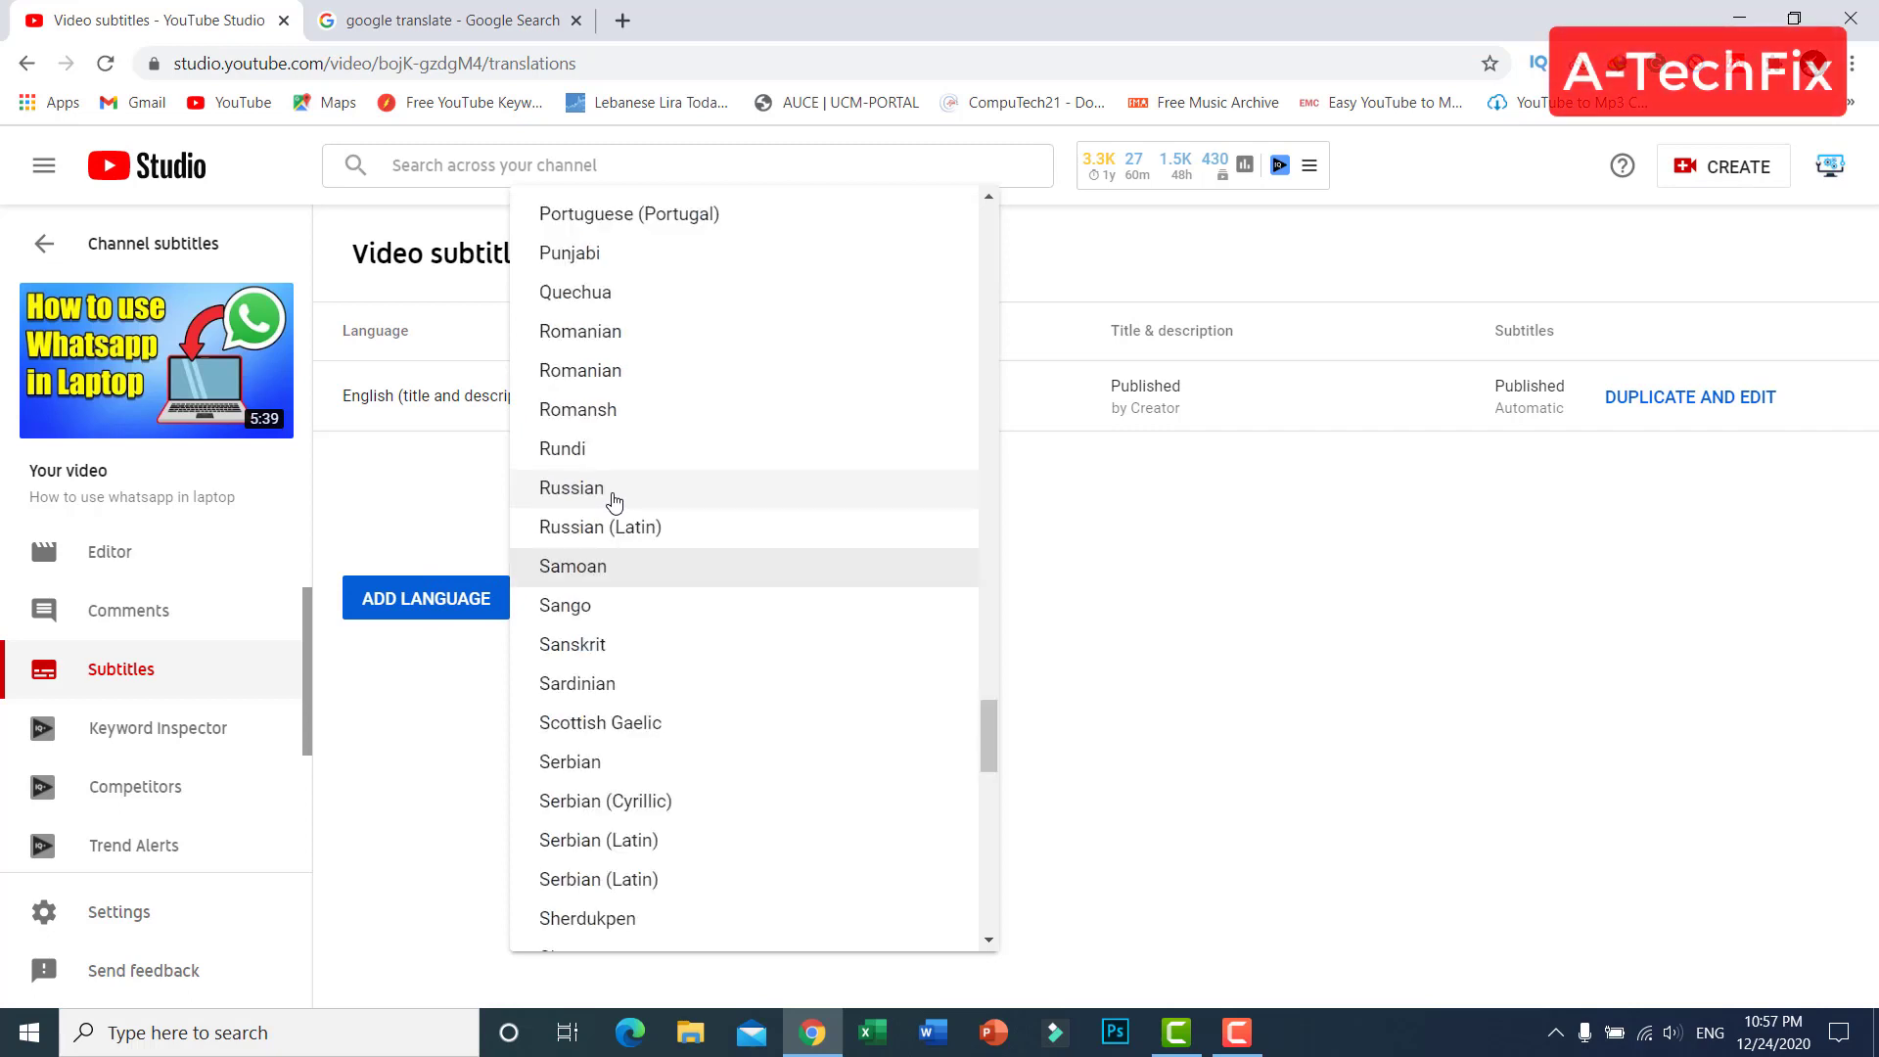
{"action": "left_click", "coordinate": [619, 564]}
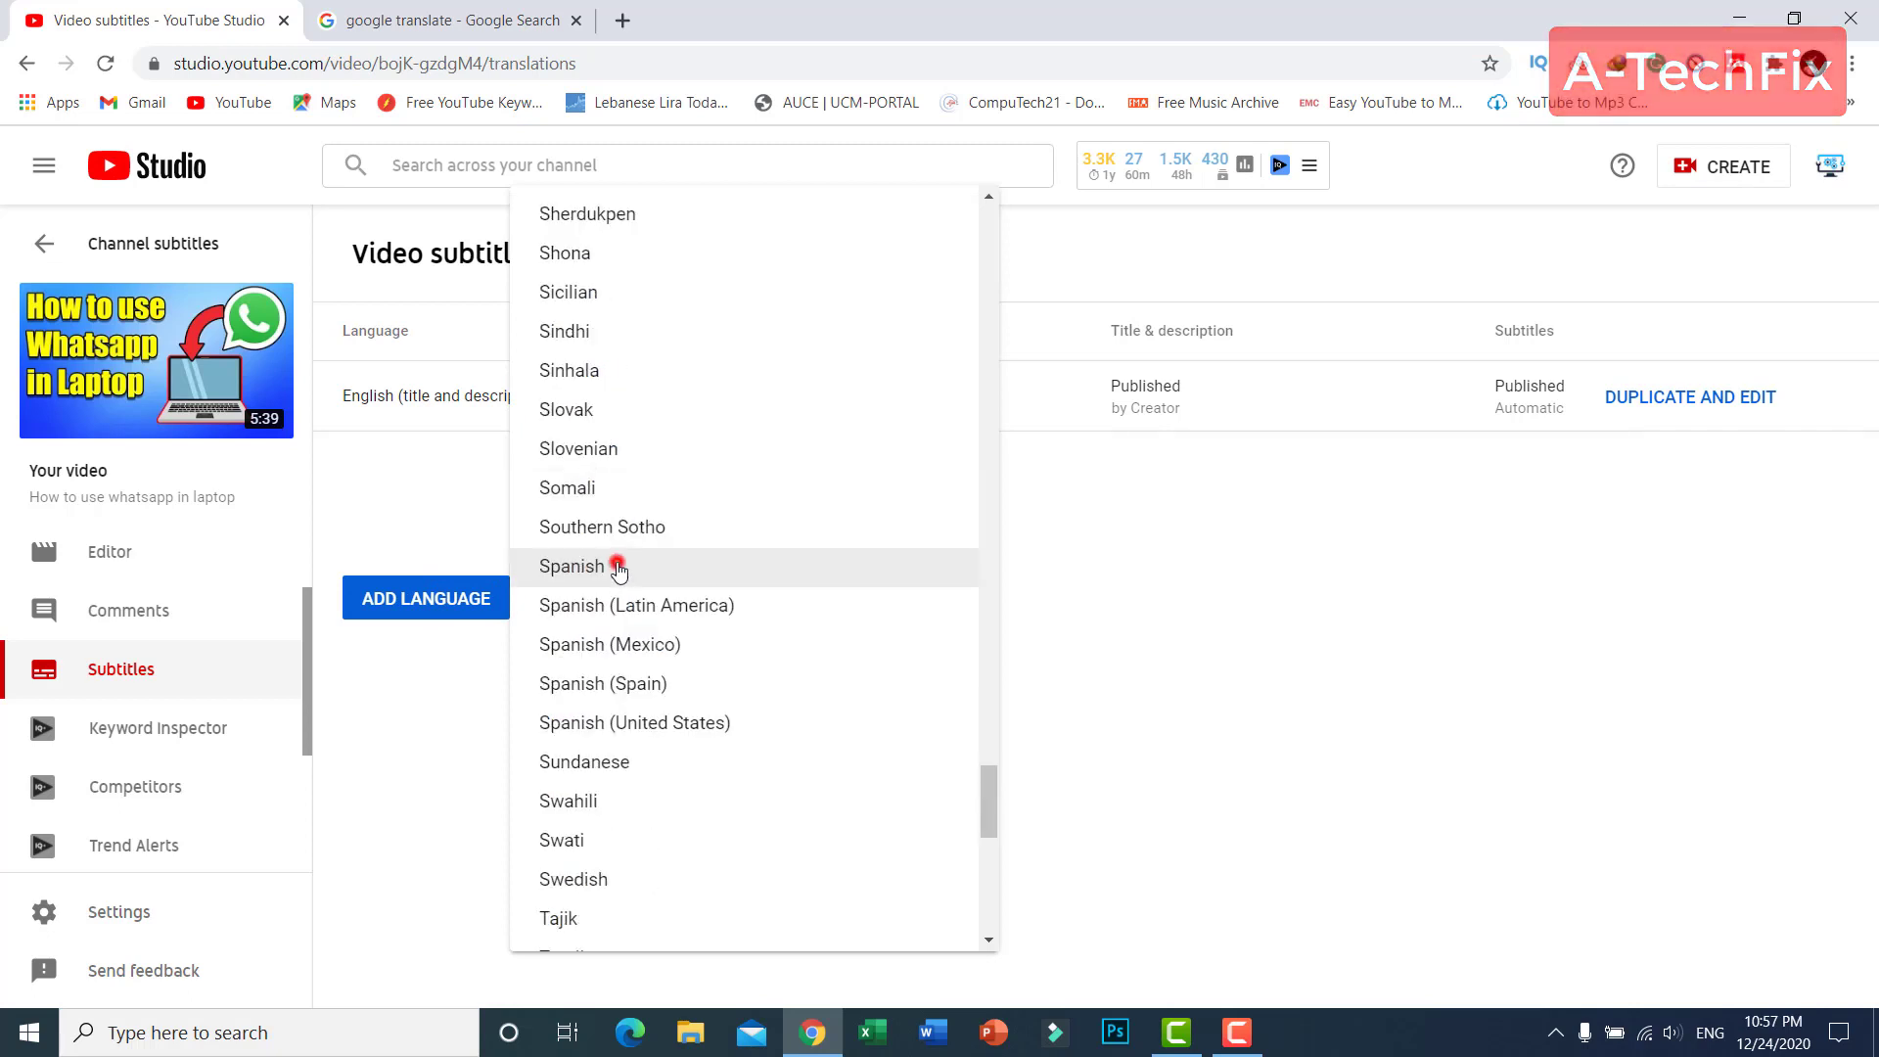
{"action": "triple_click", "coordinate": [1124, 331]}
{"action": "left_click", "coordinate": [1215, 584]}
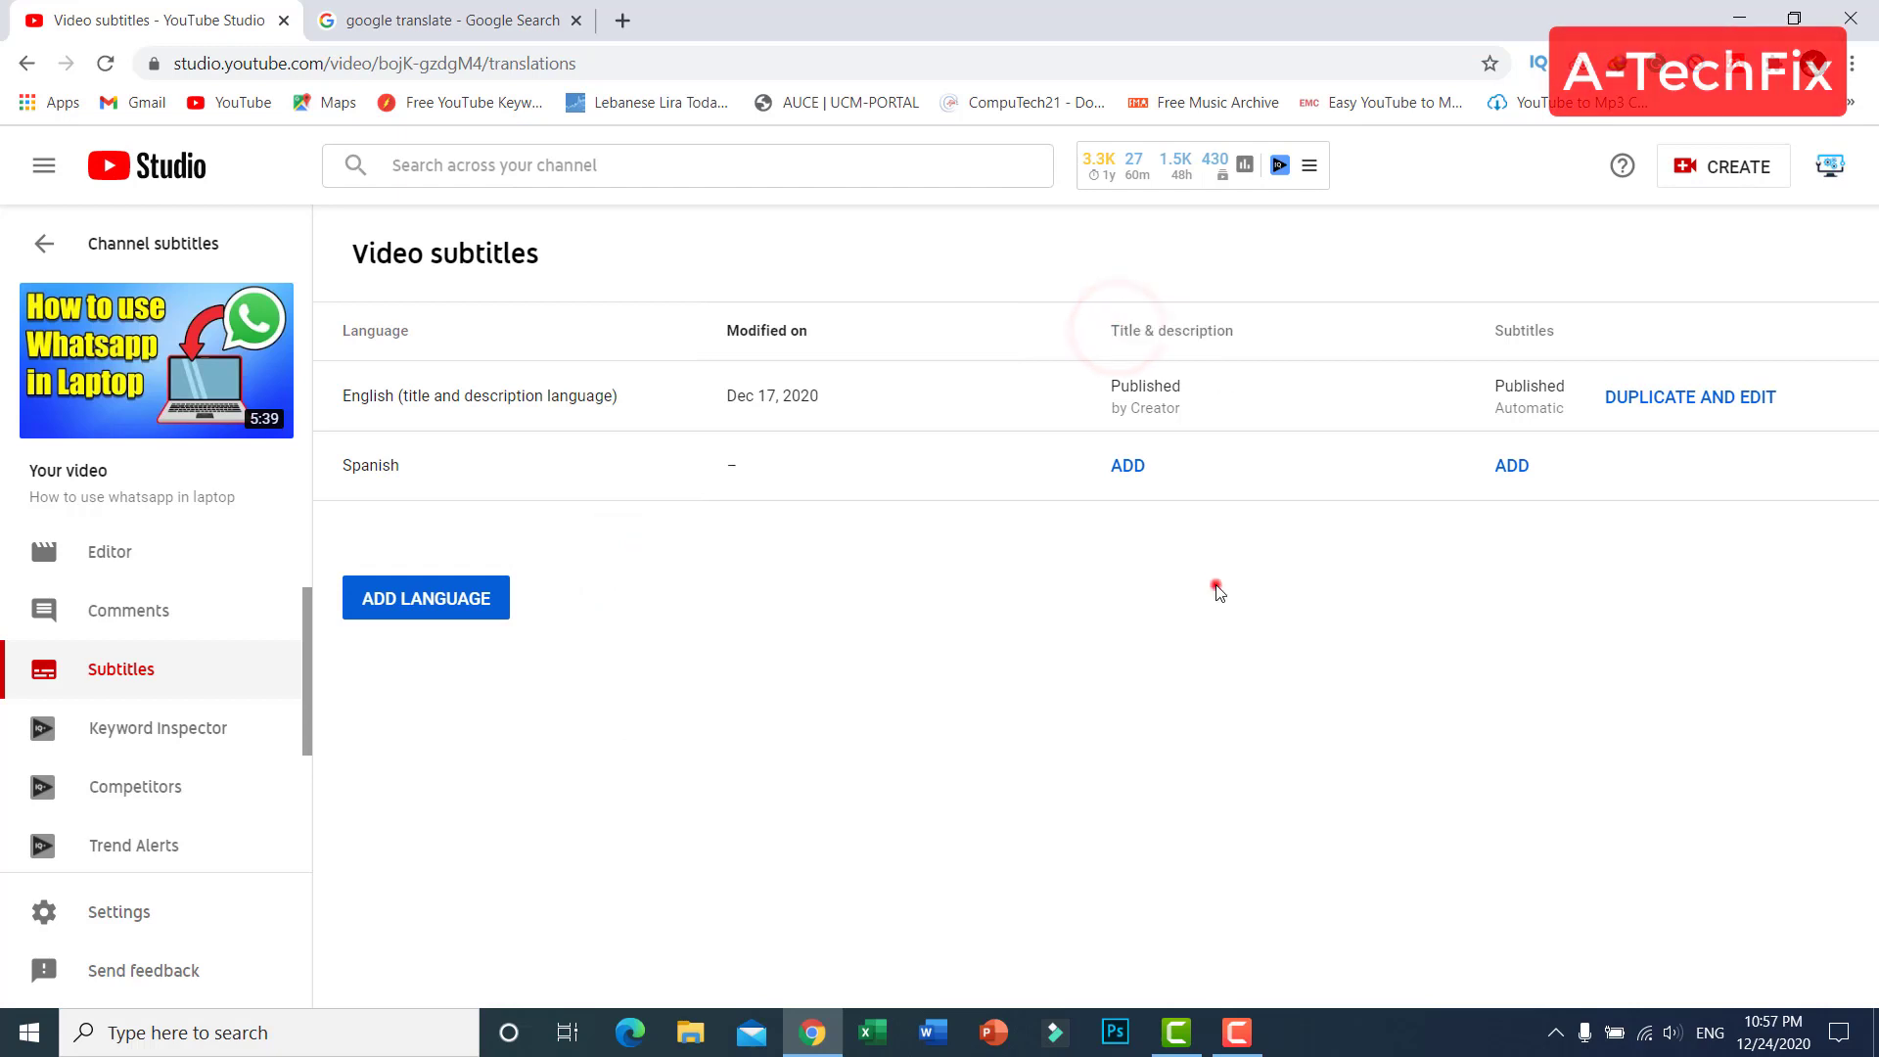
{"action": "left_click", "coordinate": [1138, 469]}
Step: Copy the English title 'How to use whatsapp in laptop' into Google Translate's input box
{"action": "left_click_drag", "start_coordinate": [628, 420], "coordinate": [556, 429]}
{"action": "left_click", "coordinate": [572, 445]}
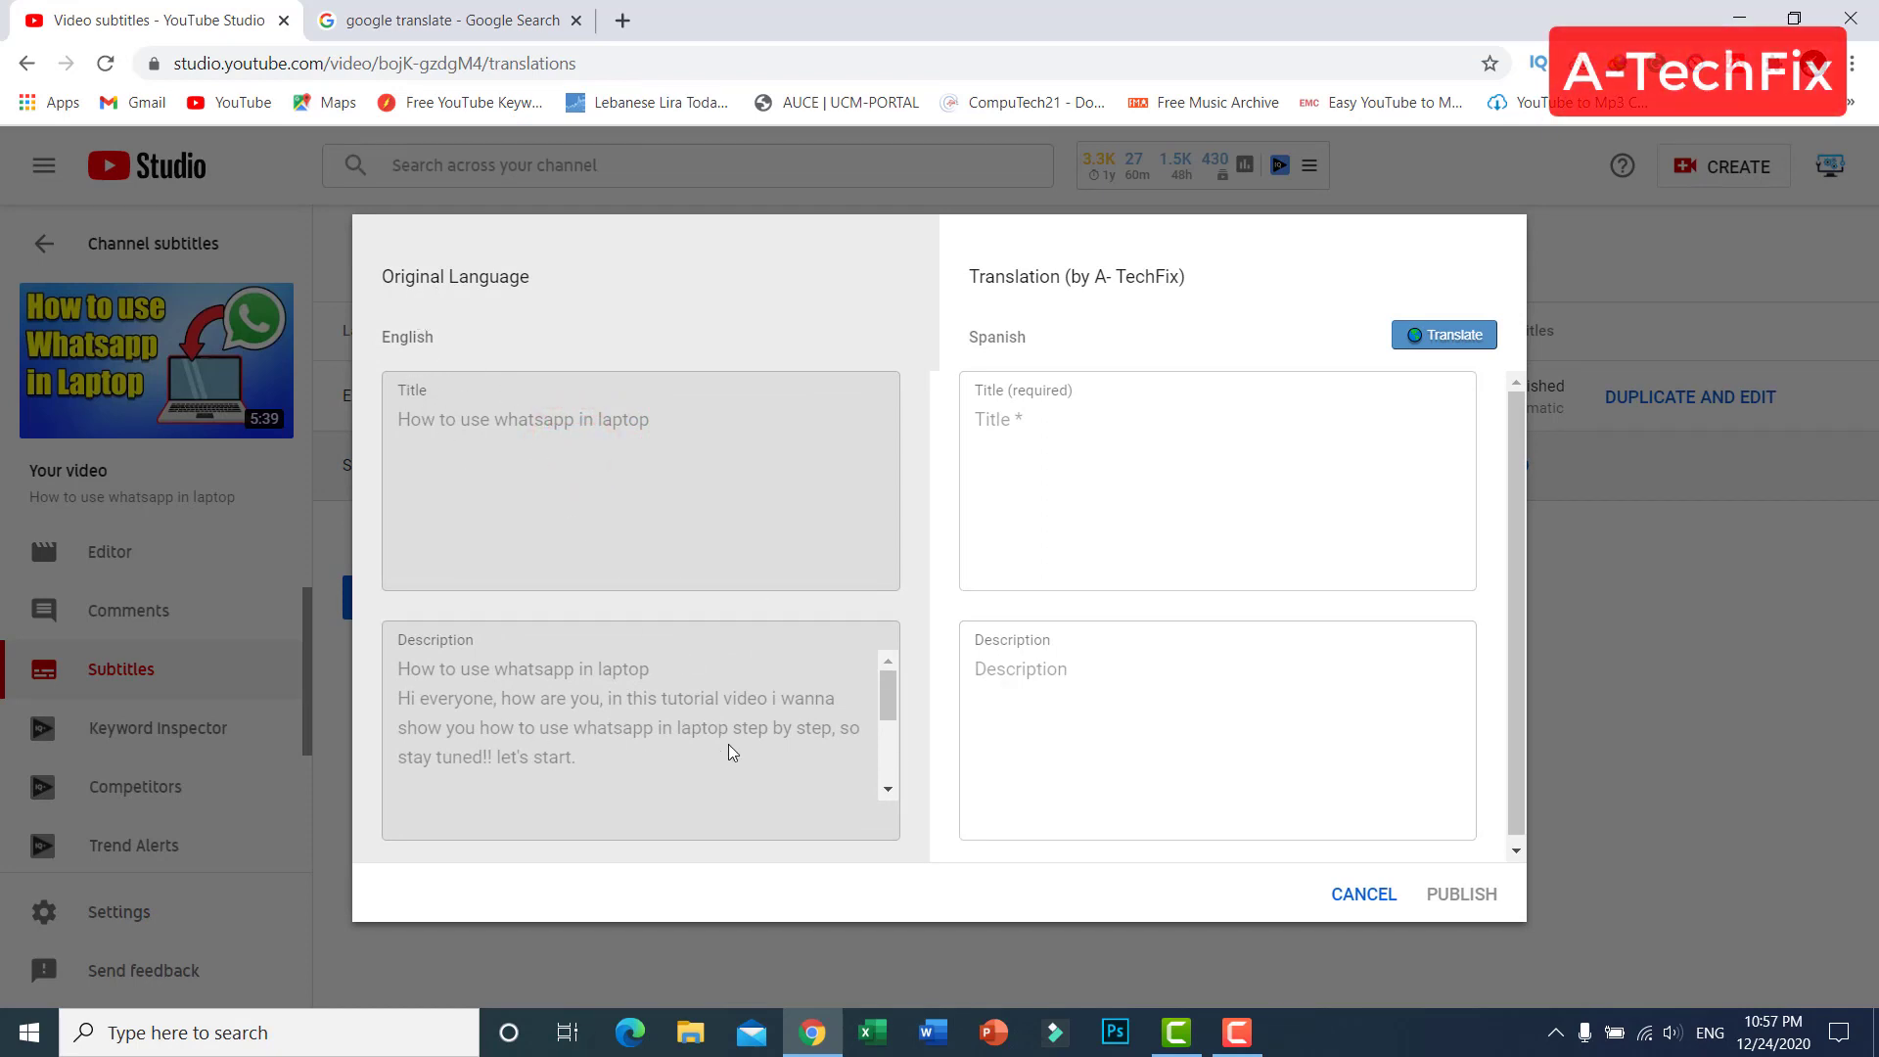
{"action": "left_click_drag", "start_coordinate": [672, 426], "coordinate": [391, 427]}
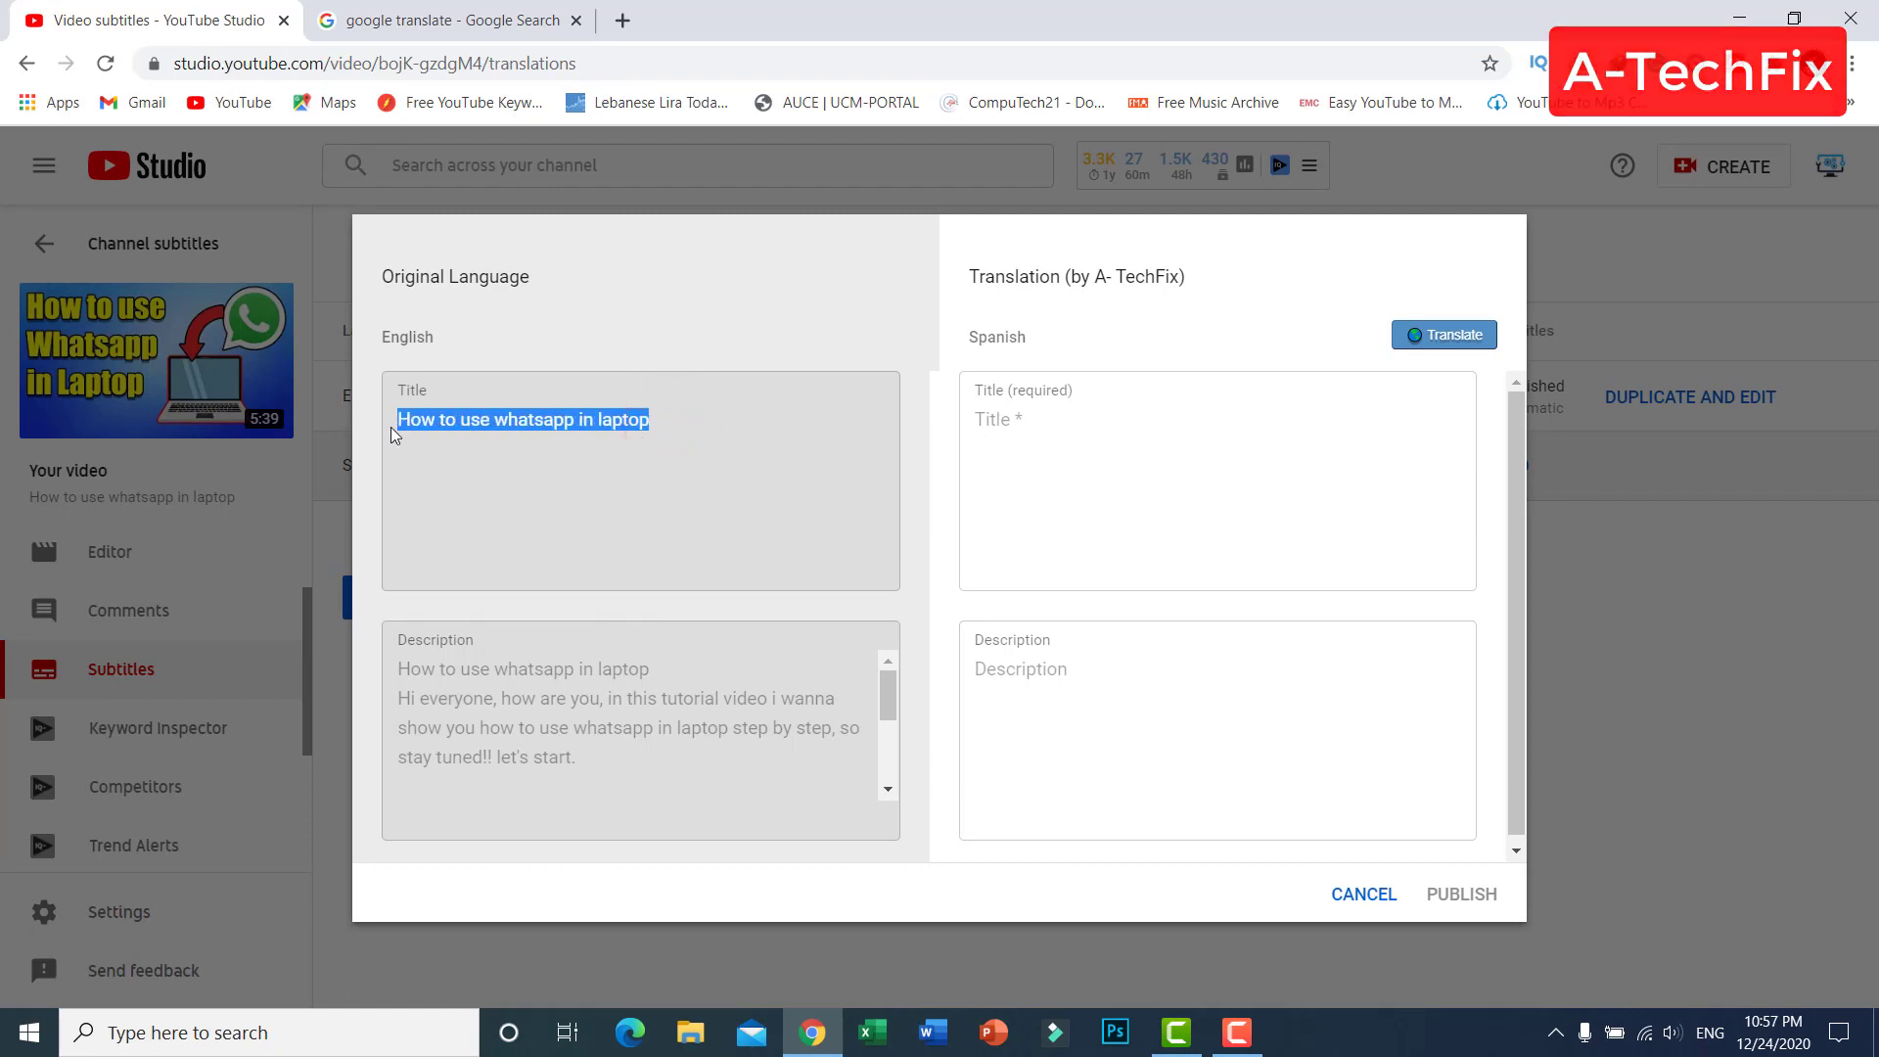
{"action": "right_click", "coordinate": [578, 419]}
{"action": "left_click", "coordinate": [627, 434]}
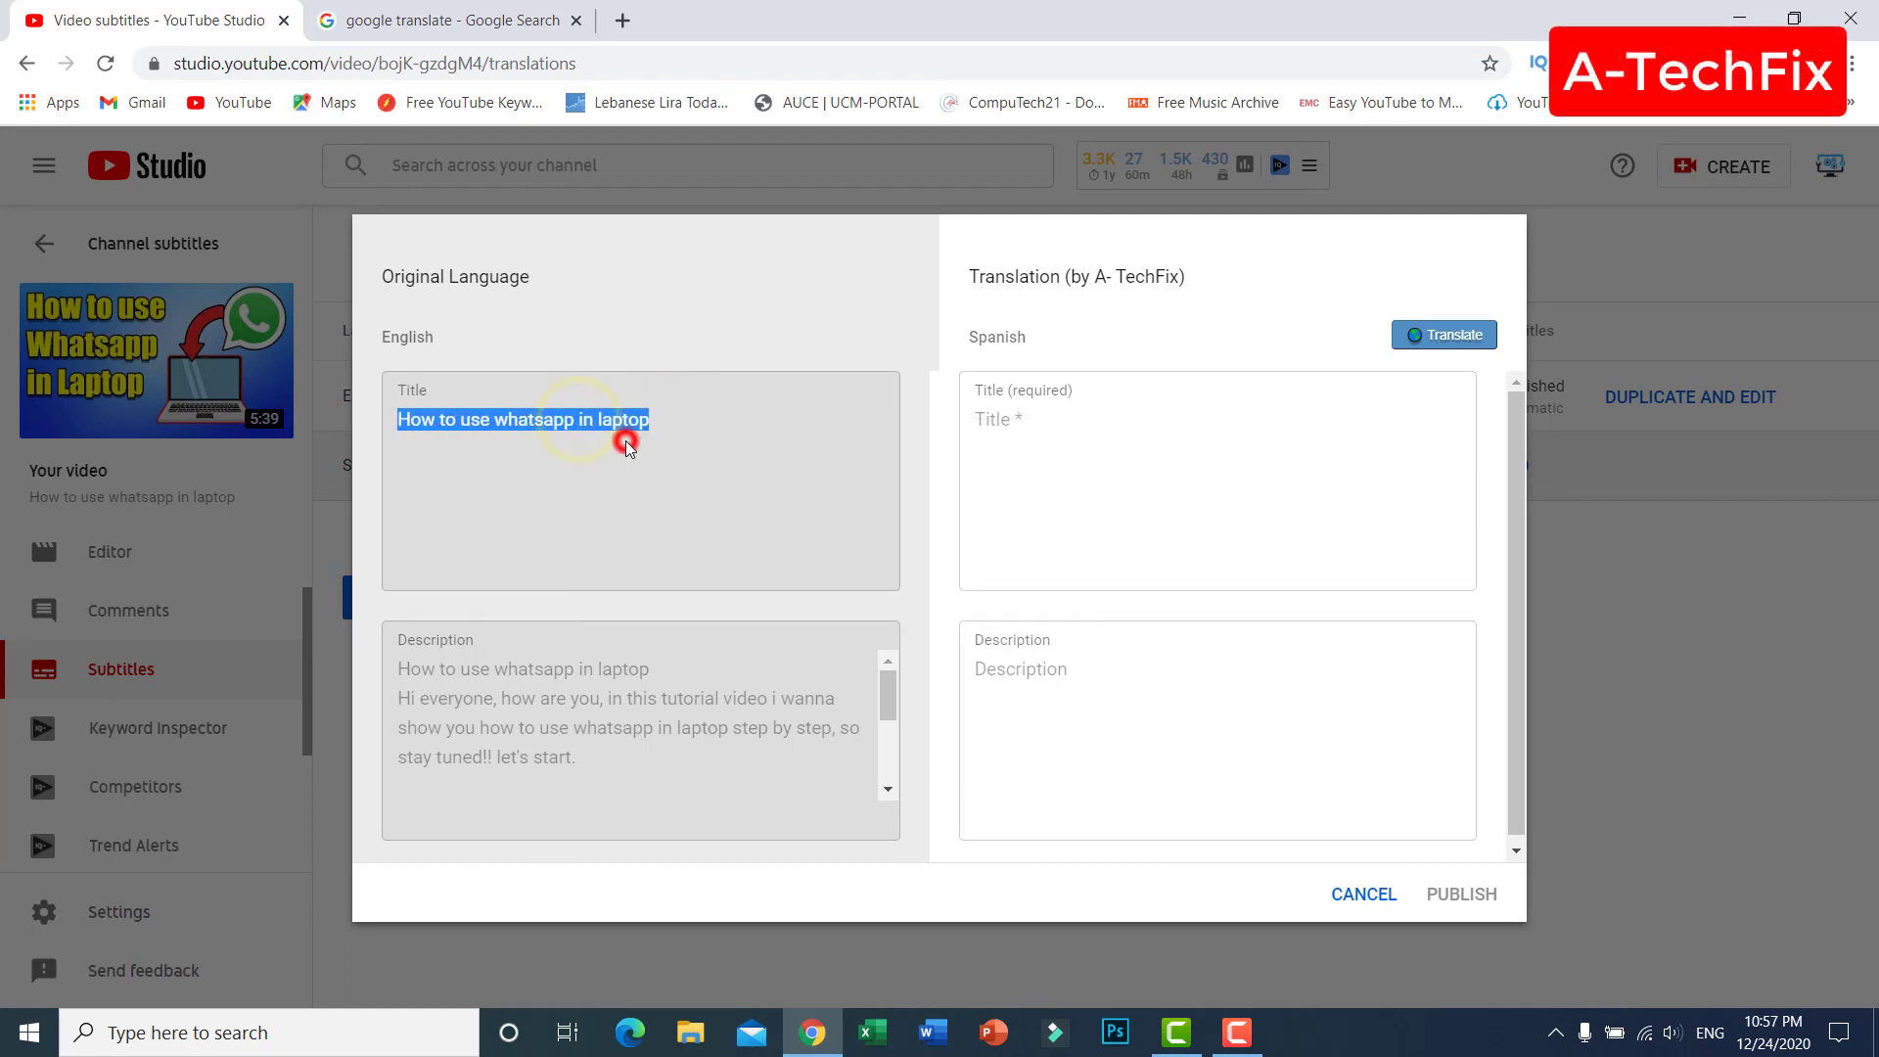
{"action": "left_click", "coordinate": [480, 14]}
{"action": "left_click", "coordinate": [441, 431]}
Step: Paste the English title and correct it to 'How to use WhatsApp on a laptop'
{"action": "key", "text": "ctrl+v"}
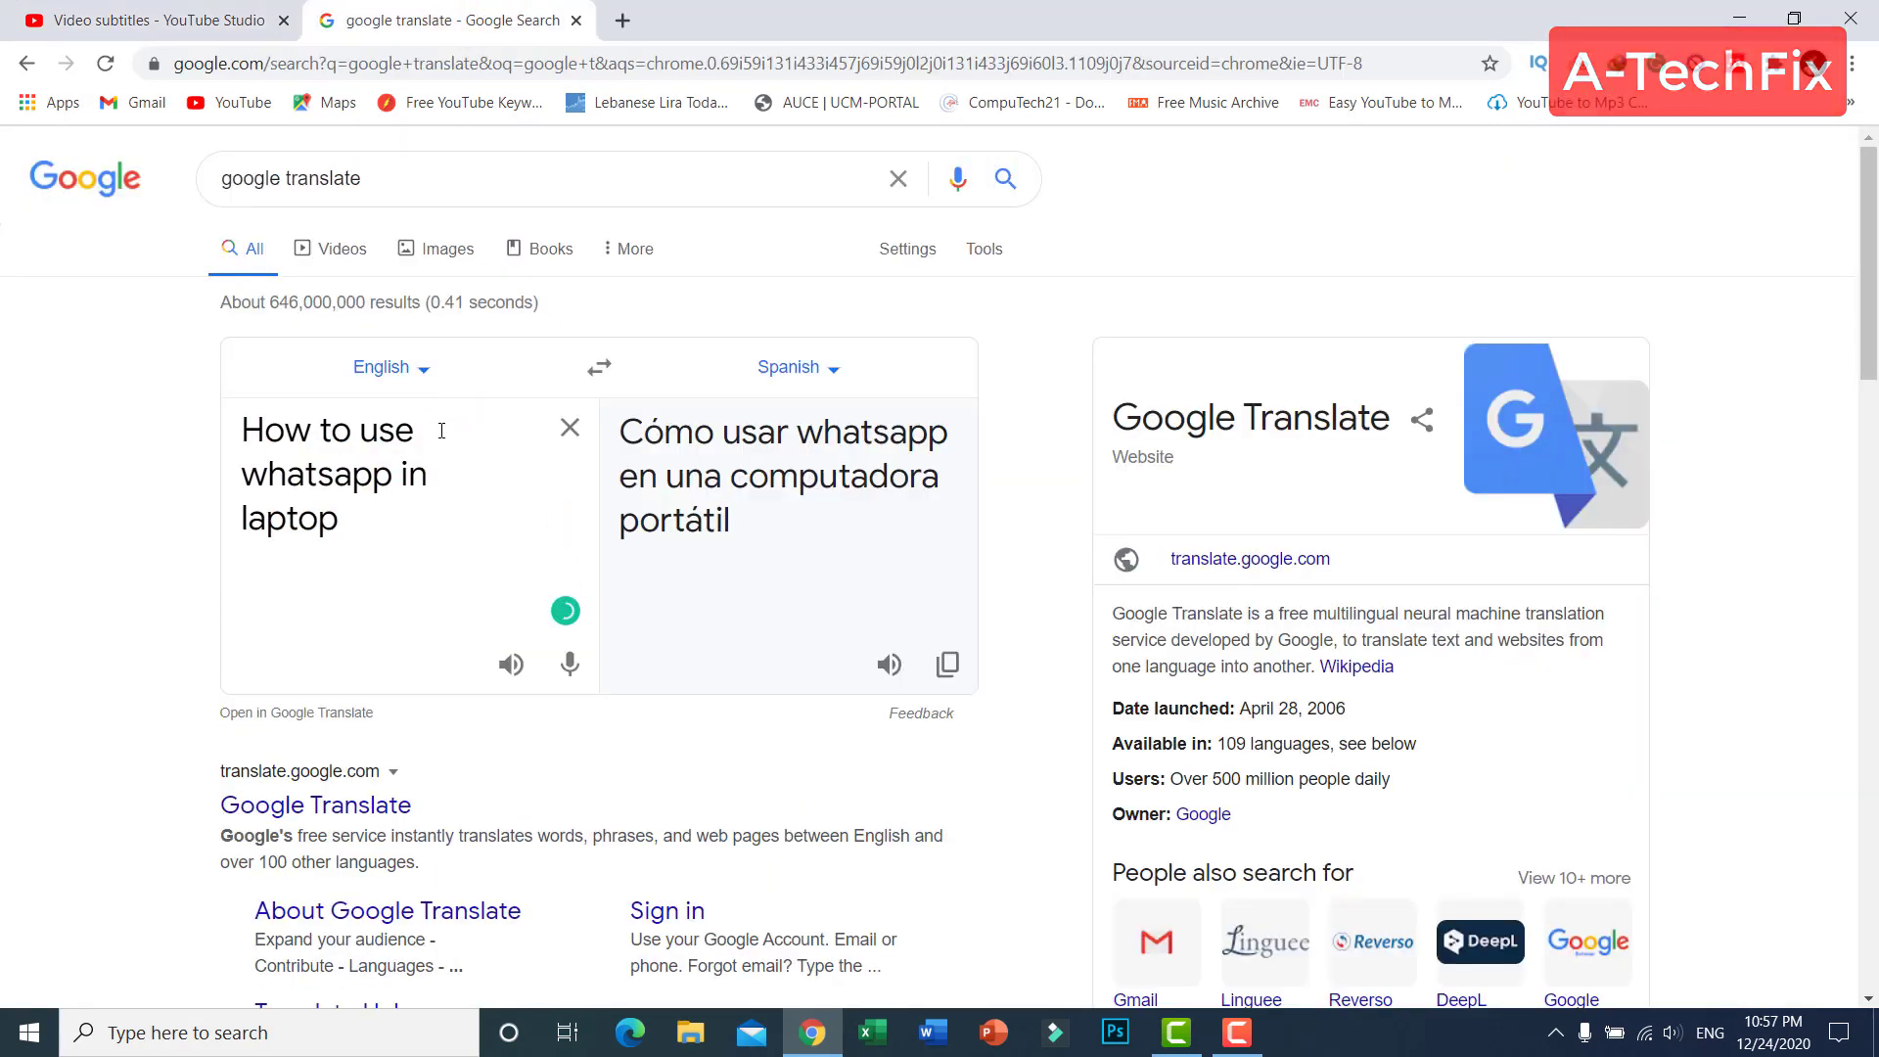
{"action": "mouse_move", "coordinate": [426, 478]}
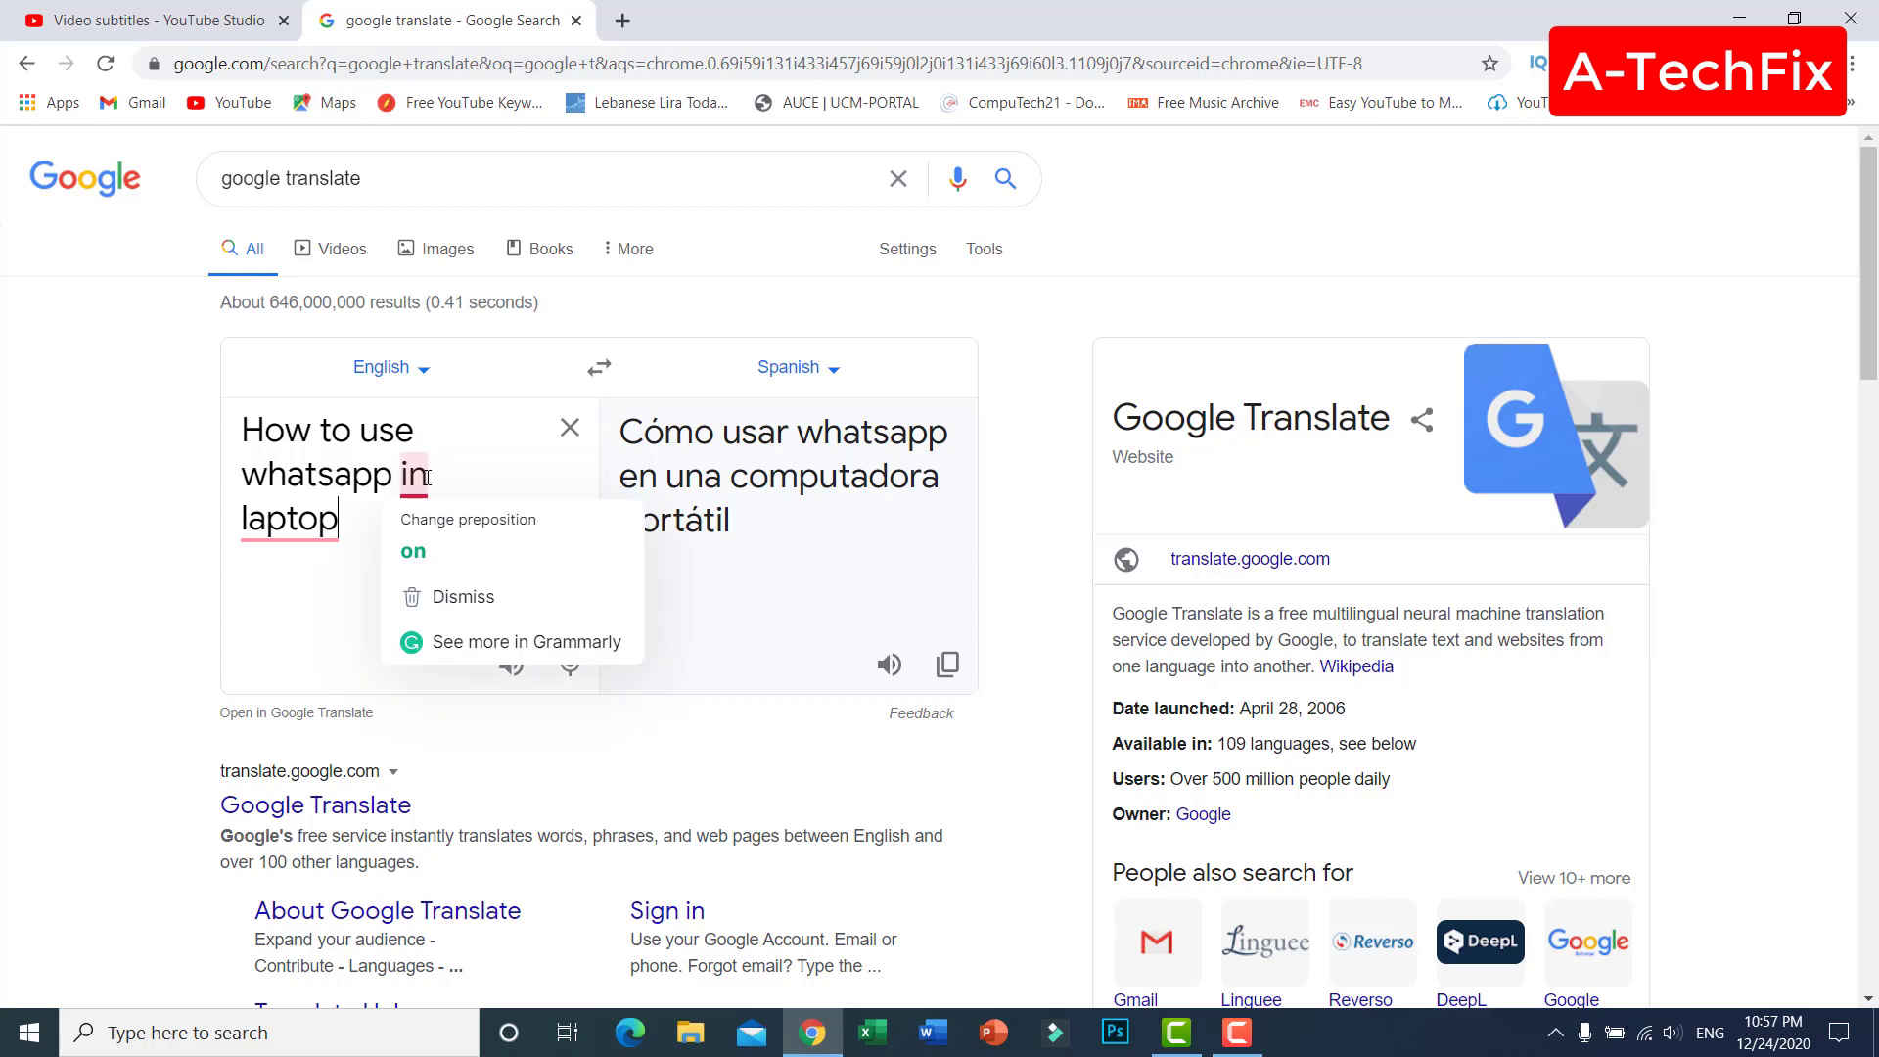
{"action": "left_click", "coordinate": [413, 551]}
{"action": "left_click", "coordinate": [317, 486]}
{"action": "left_click", "coordinate": [336, 519]}
{"action": "mouse_move", "coordinate": [294, 519]}
{"action": "left_click", "coordinate": [294, 587]}
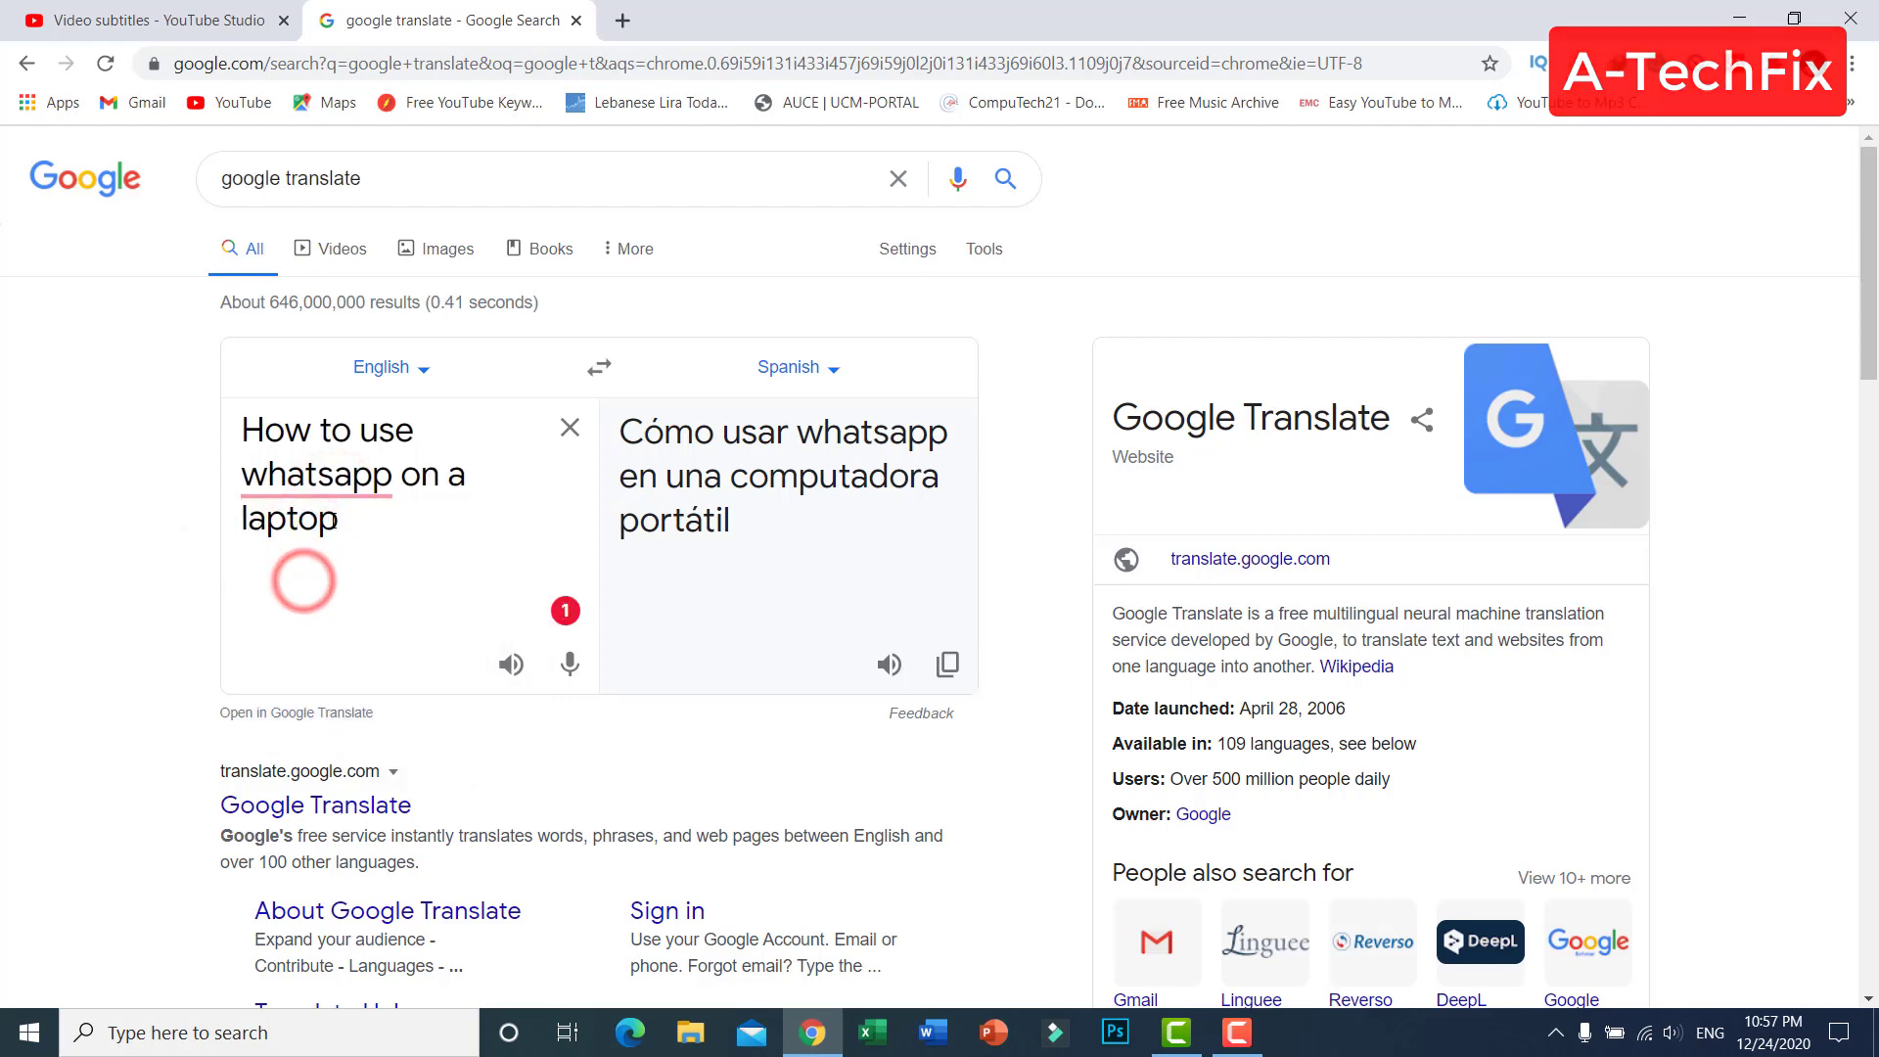
{"action": "left_click", "coordinate": [343, 476]}
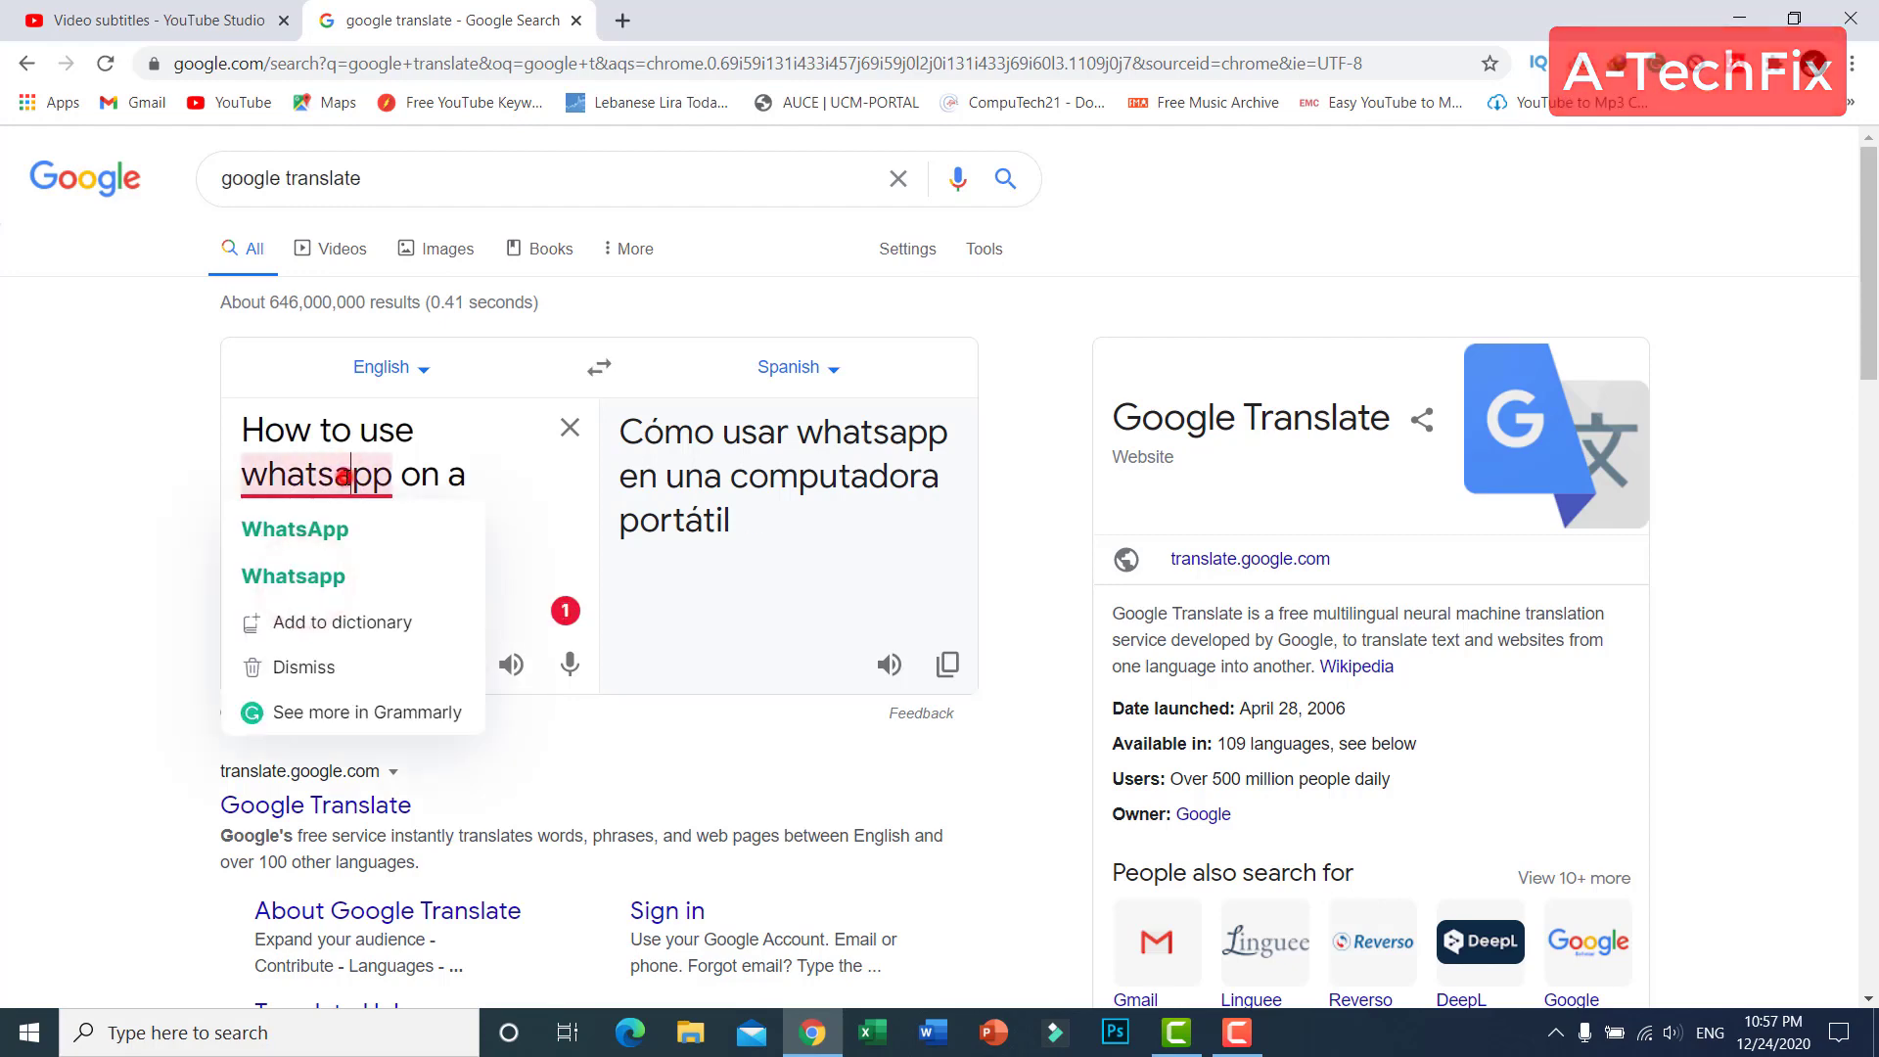
{"action": "left_click", "coordinate": [390, 544]}
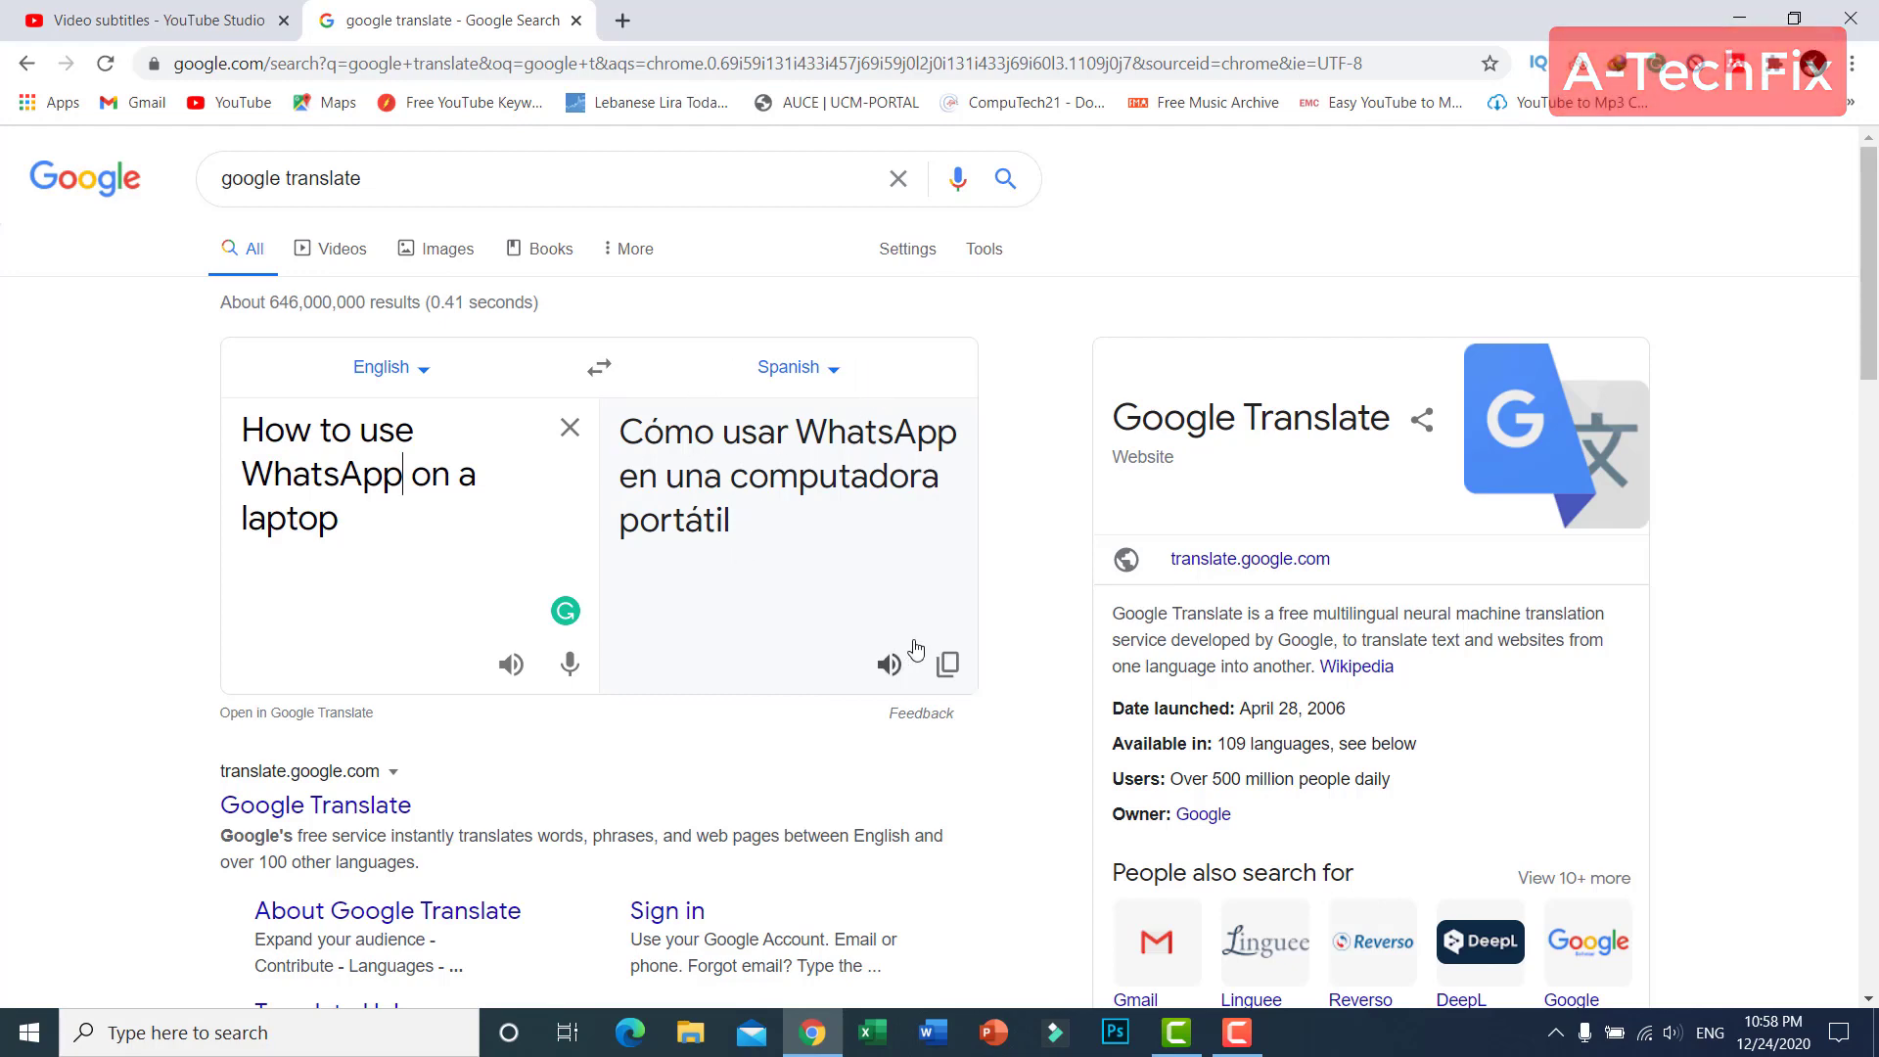
Step: Paste the Spanish translation 'Cómo usar WhatsApp en una computadora portátil' into the Spanish title field
{"action": "left_click", "coordinate": [958, 674]}
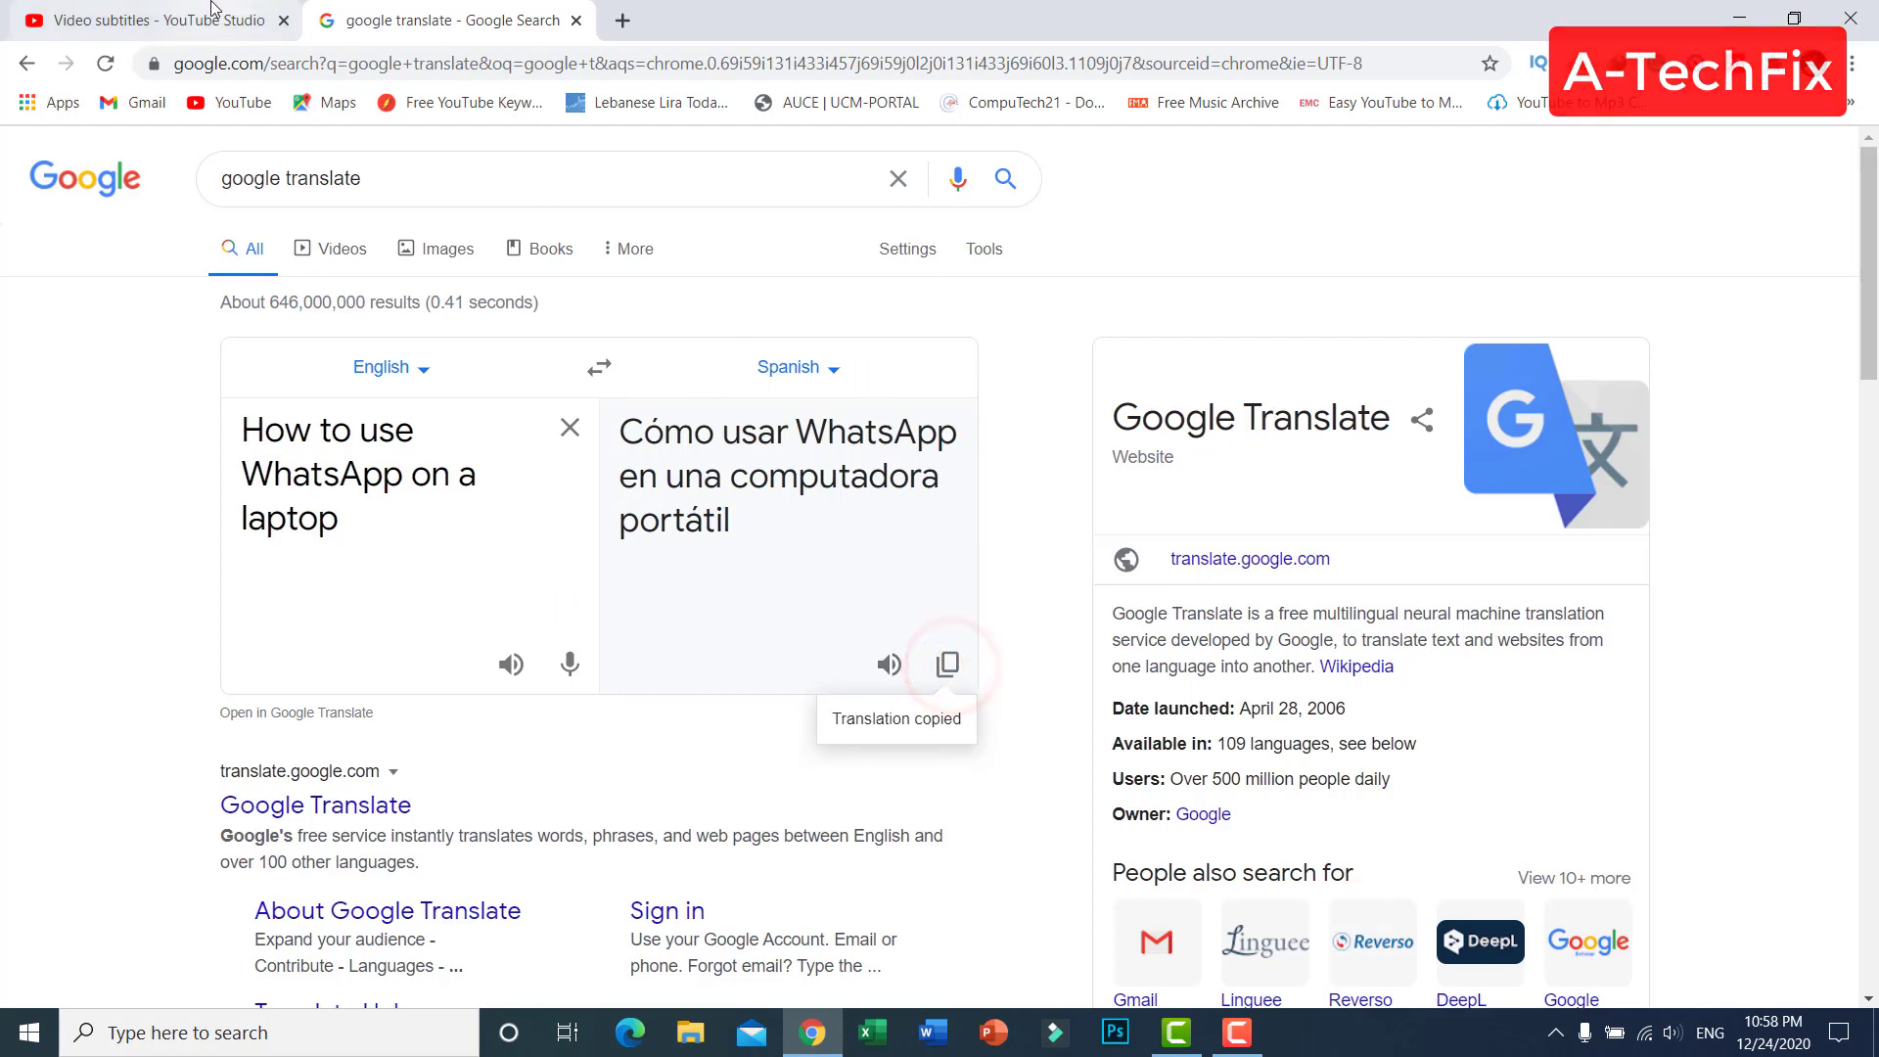
{"action": "left_click", "coordinate": [210, 15]}
{"action": "left_click", "coordinate": [1135, 425]}
{"action": "key", "text": "ctrl+v"}
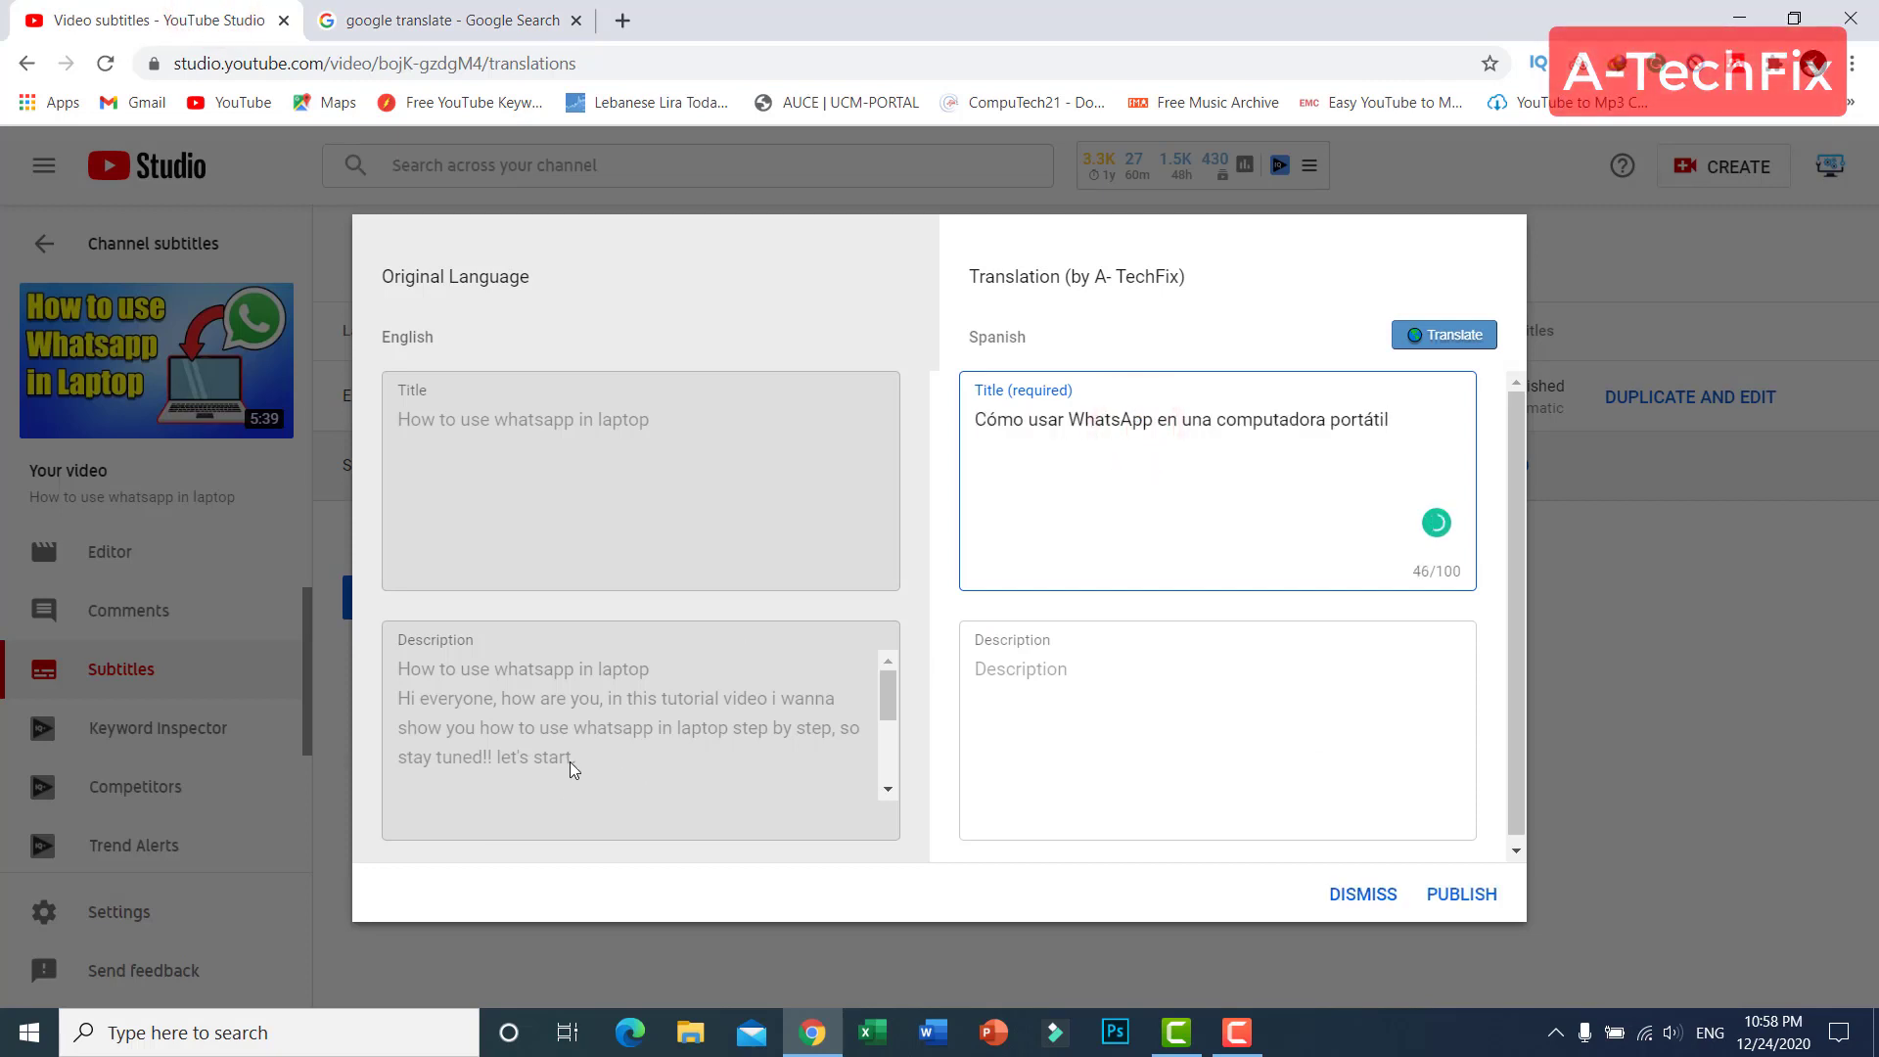
Step: Select the English description in YouTube Studio and empty Google Translate's input box
{"action": "left_click_drag", "start_coordinate": [578, 759], "coordinate": [395, 675]}
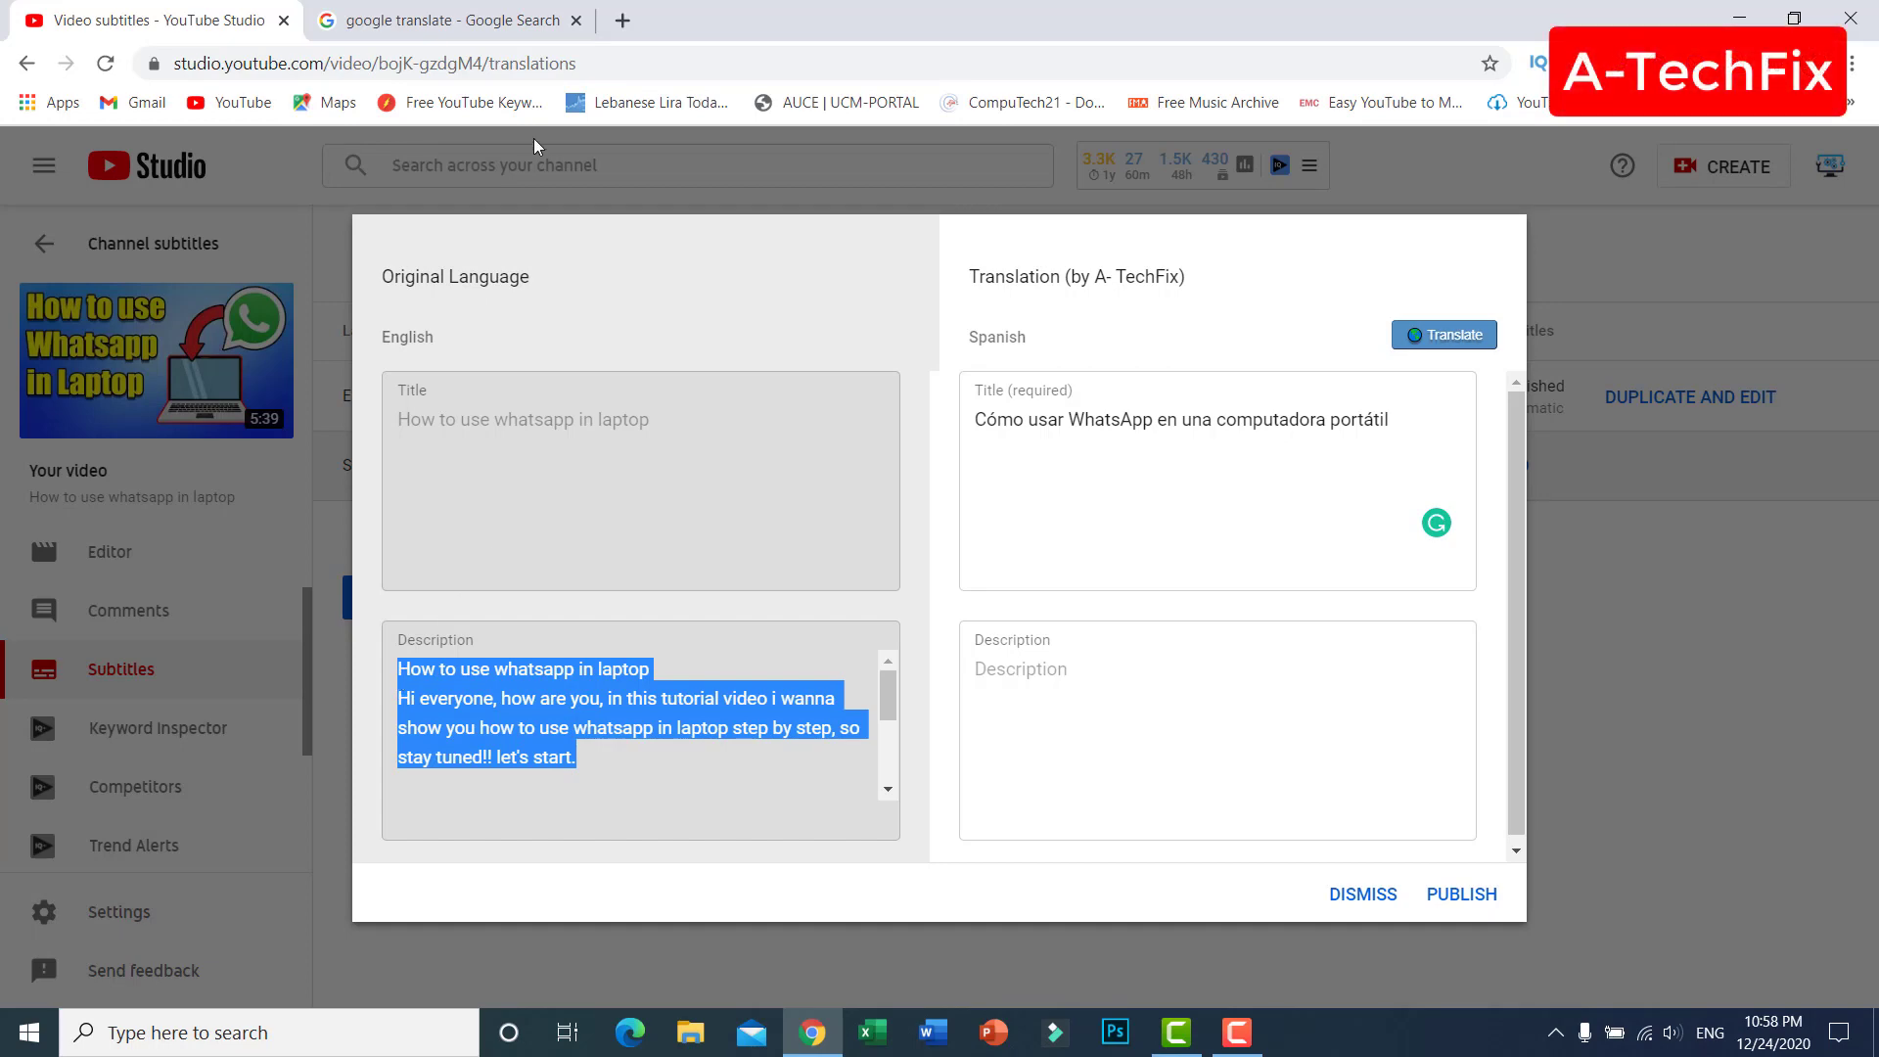
{"action": "left_click", "coordinate": [470, 20]}
{"action": "left_click", "coordinate": [576, 426]}
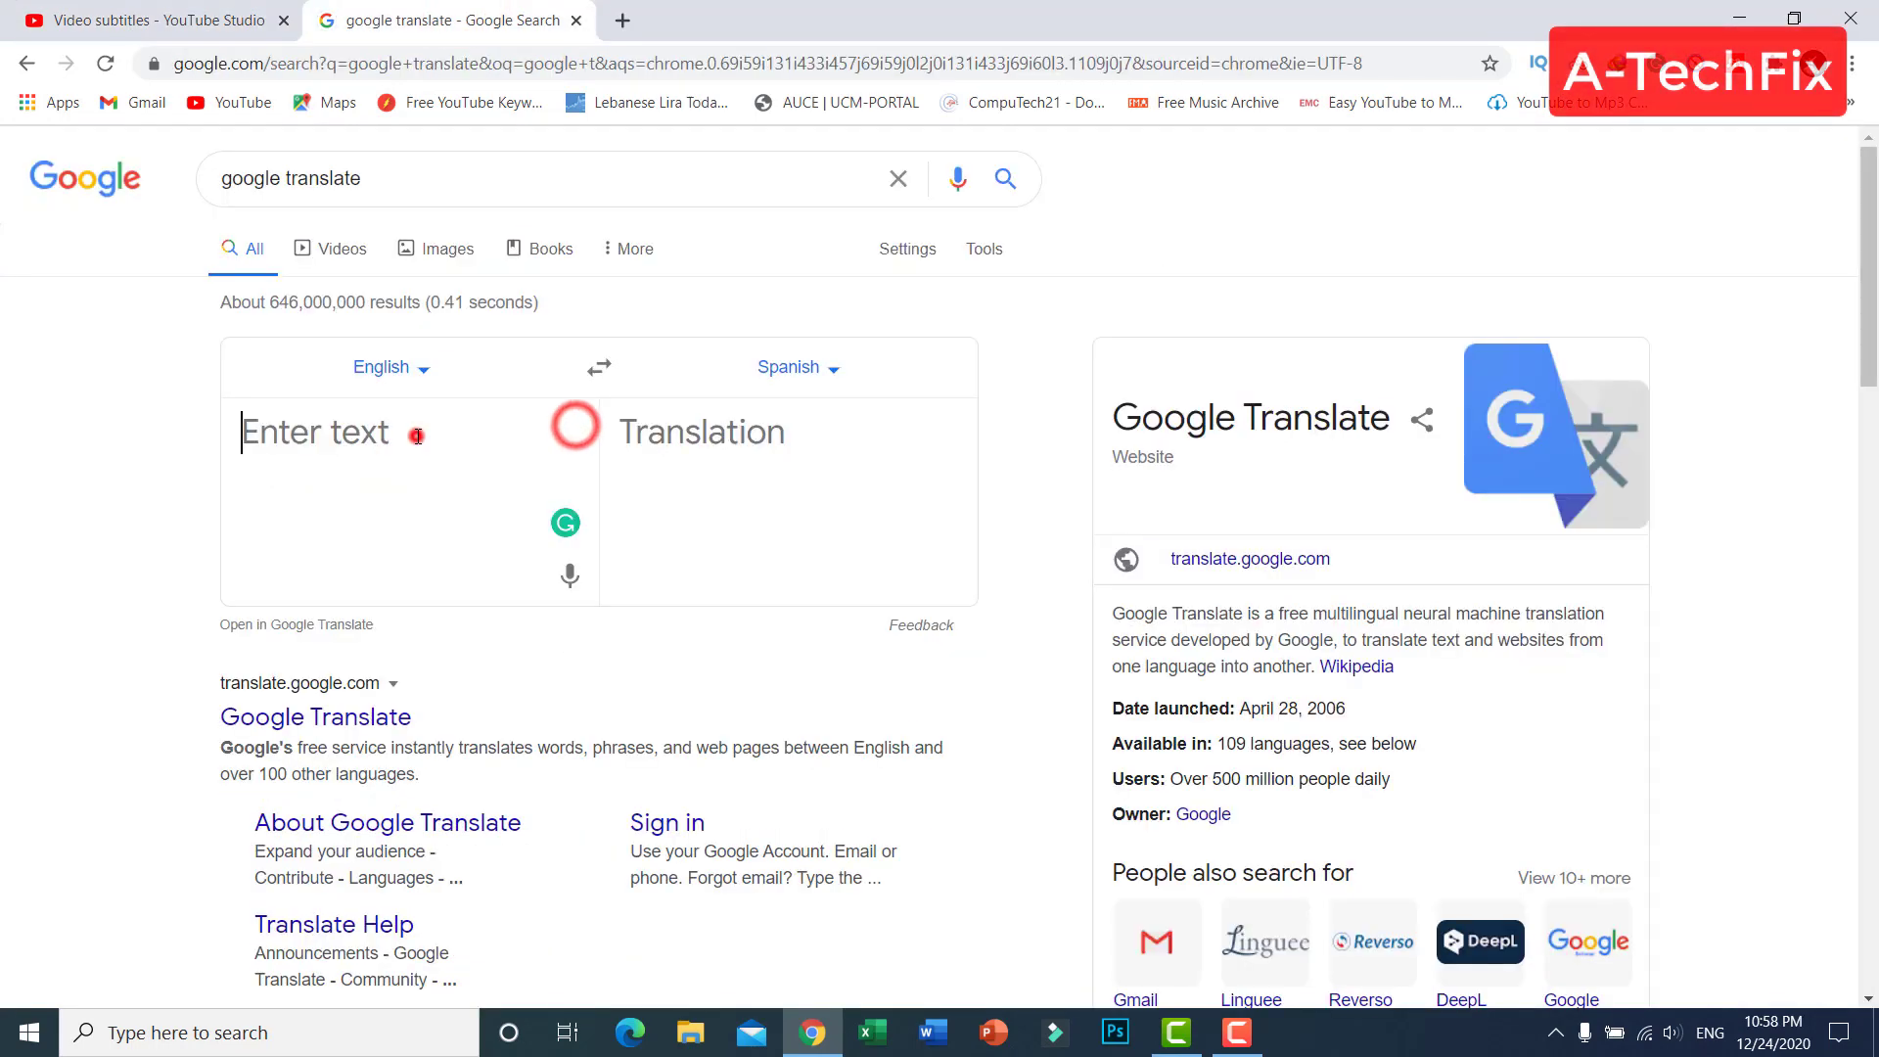
Step: Paste the English title and description, fixing the title to 'WhatsApp on a laptop'
{"action": "left_click", "coordinate": [417, 436]}
{"action": "key", "text": "ctrl+v"}
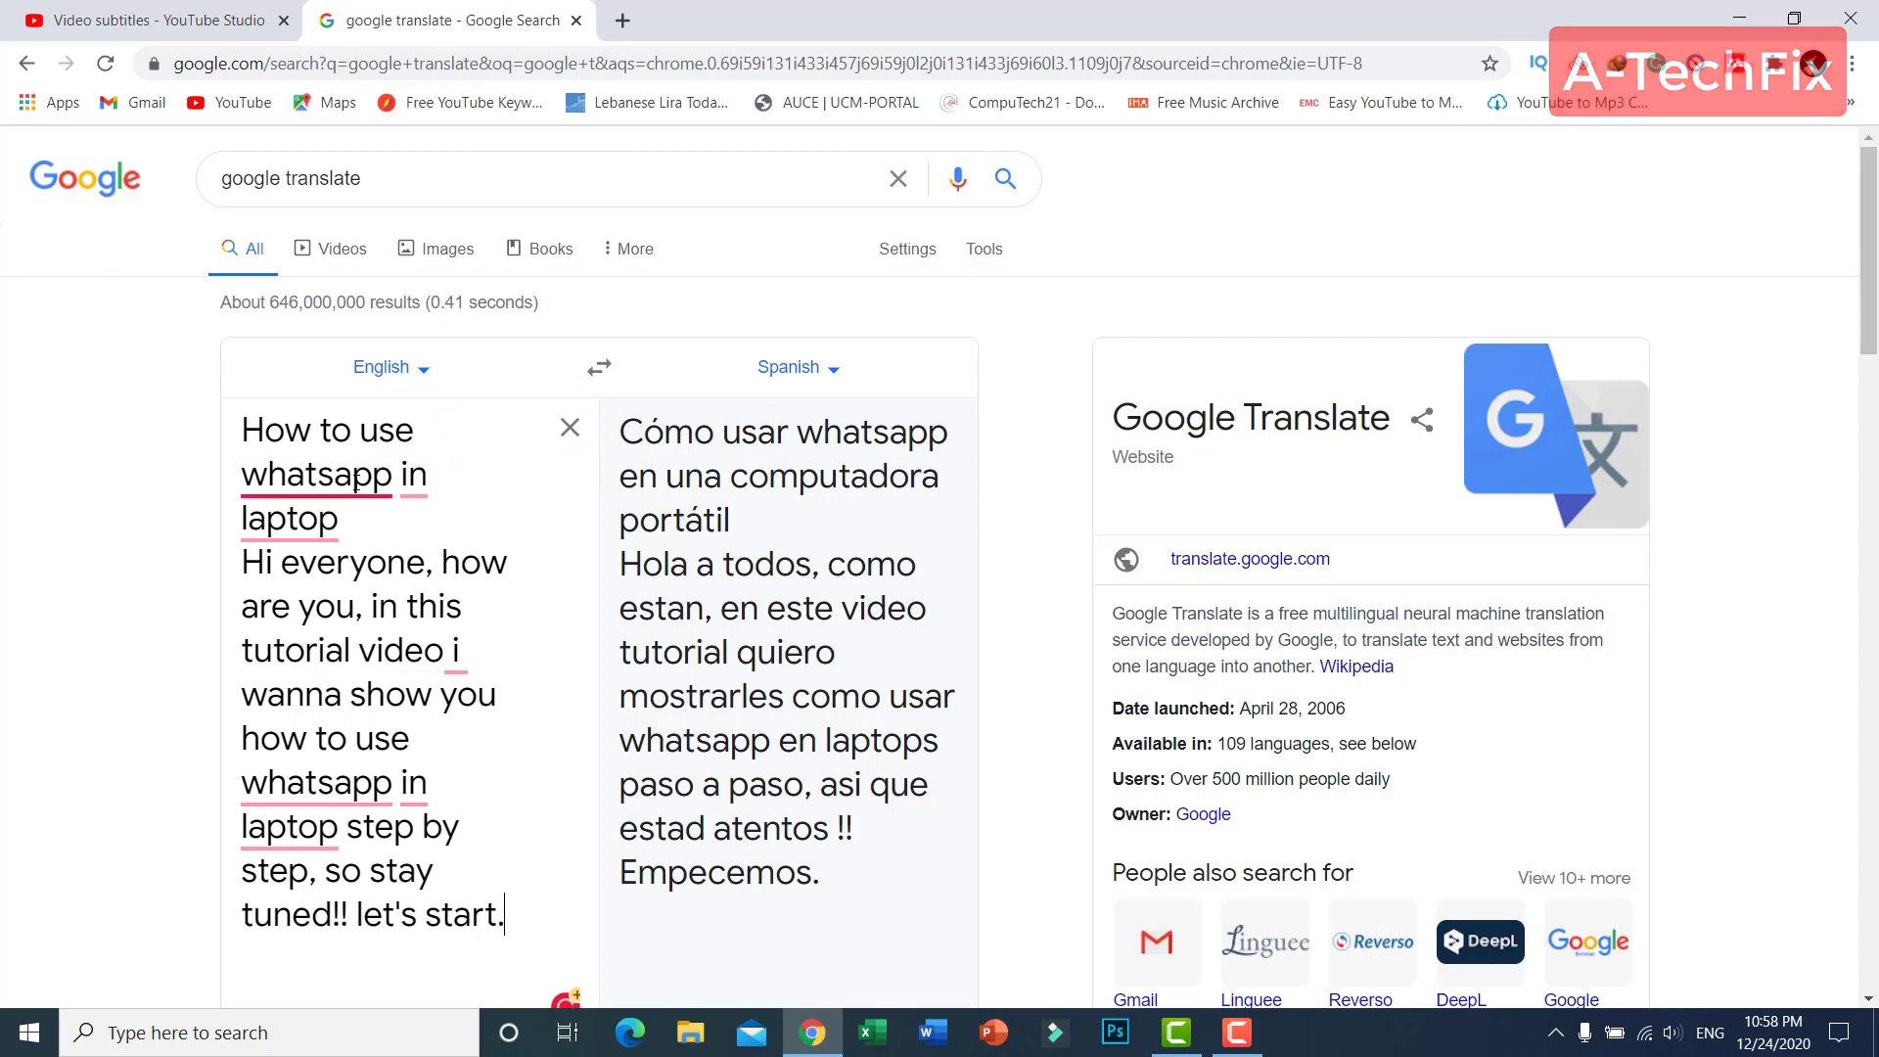
{"action": "mouse_move", "coordinate": [356, 480]}
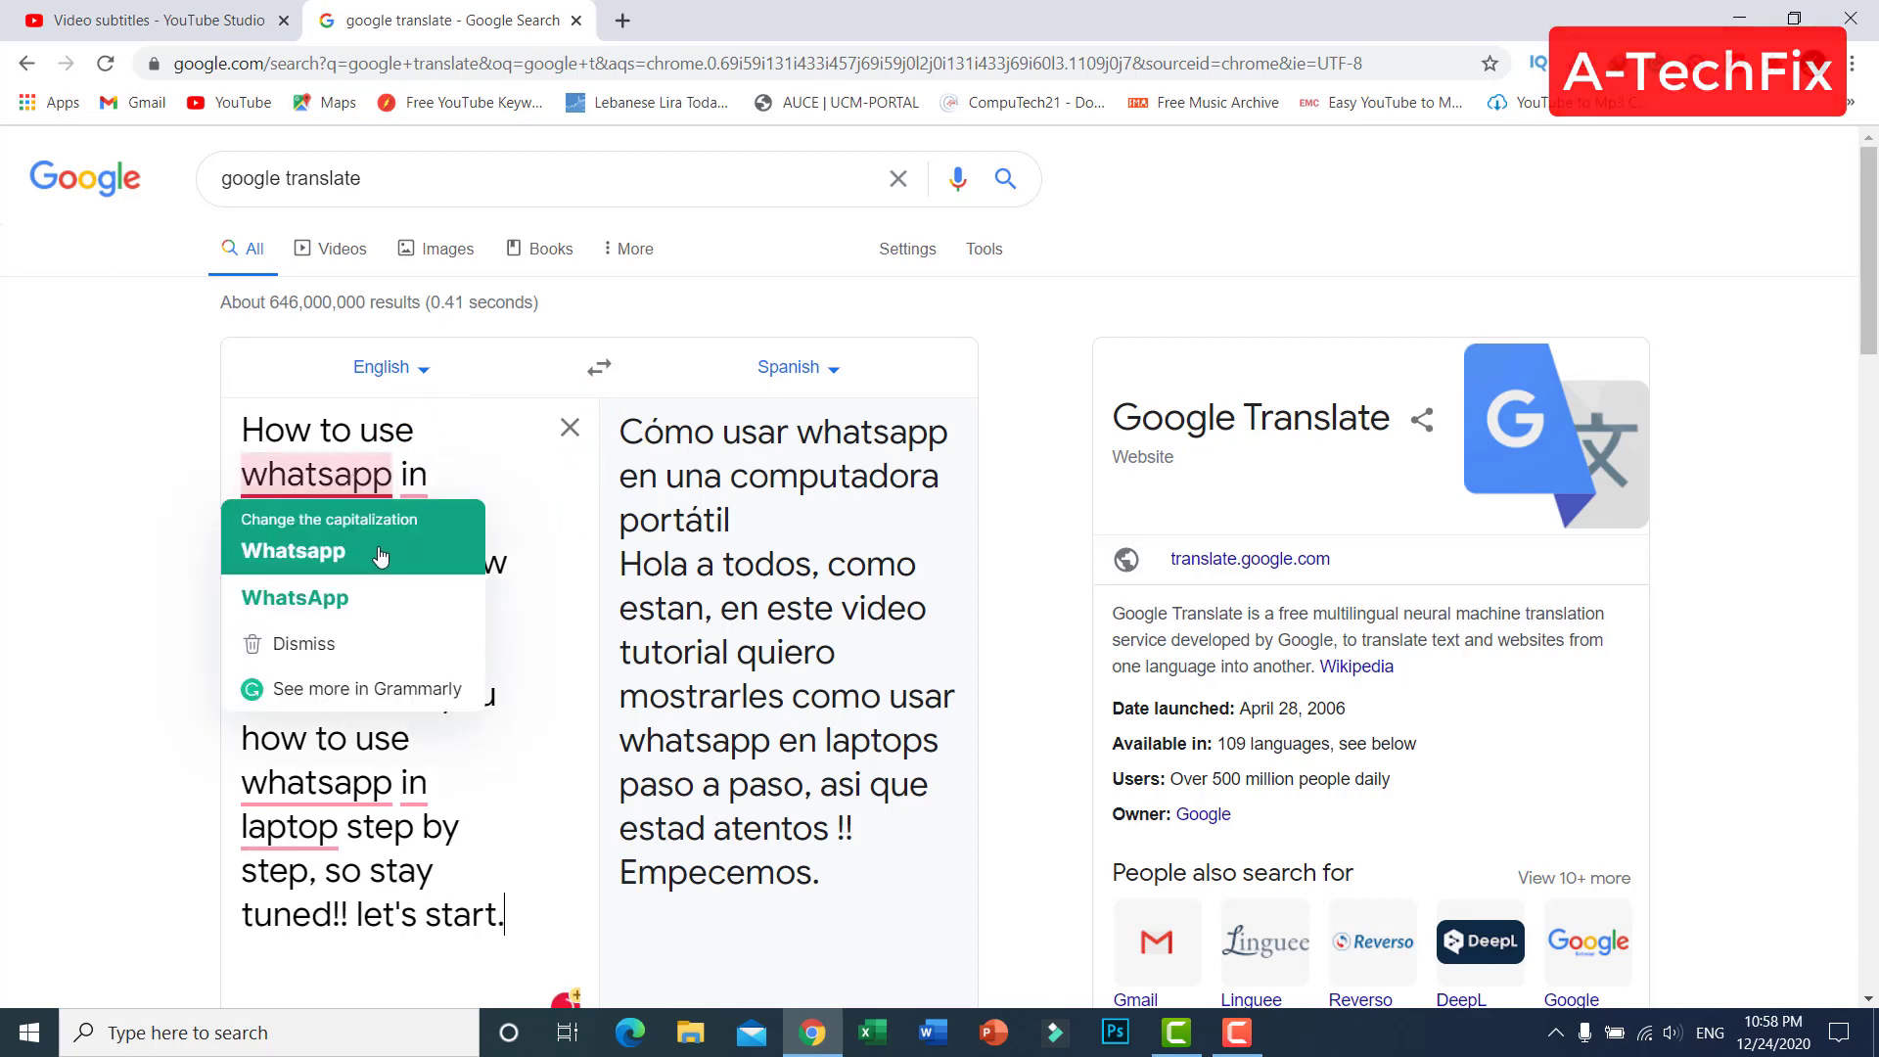
{"action": "left_click", "coordinate": [381, 556]}
{"action": "left_click", "coordinate": [419, 477]}
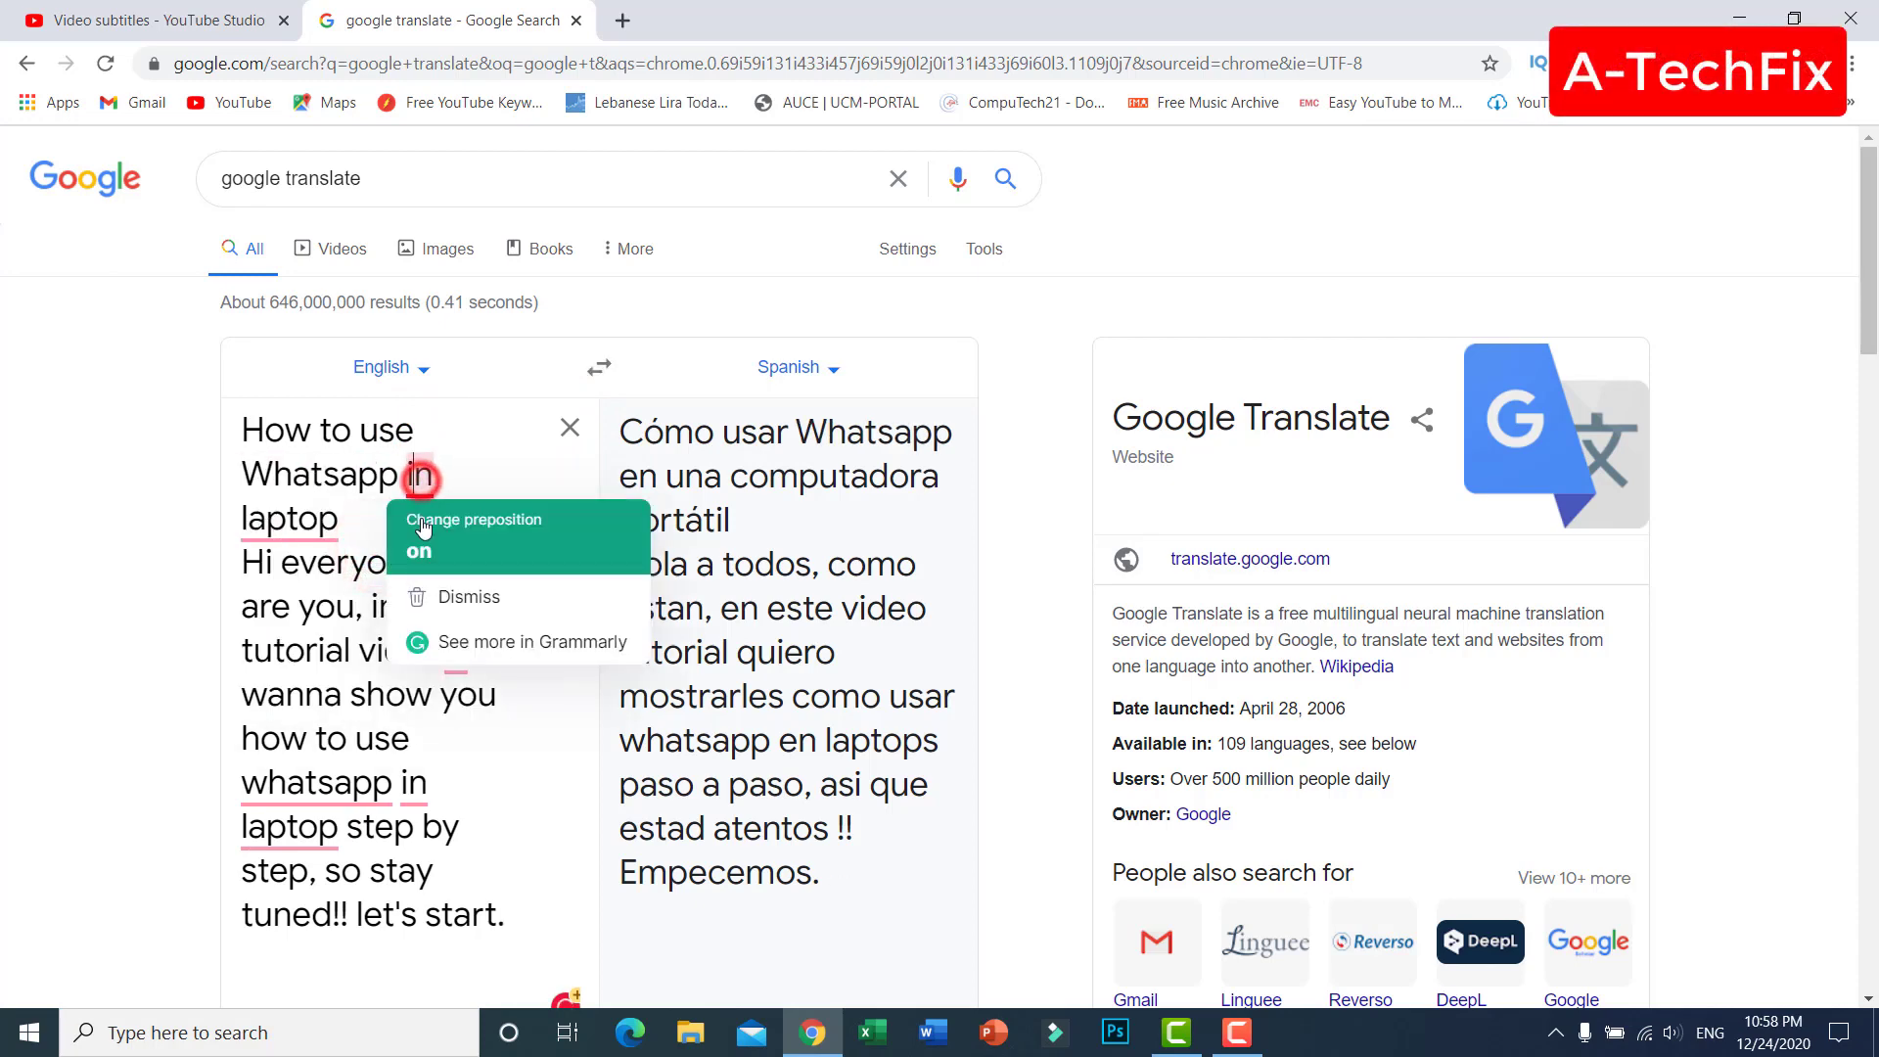
{"action": "left_click", "coordinate": [423, 528]}
{"action": "left_click", "coordinate": [296, 518]}
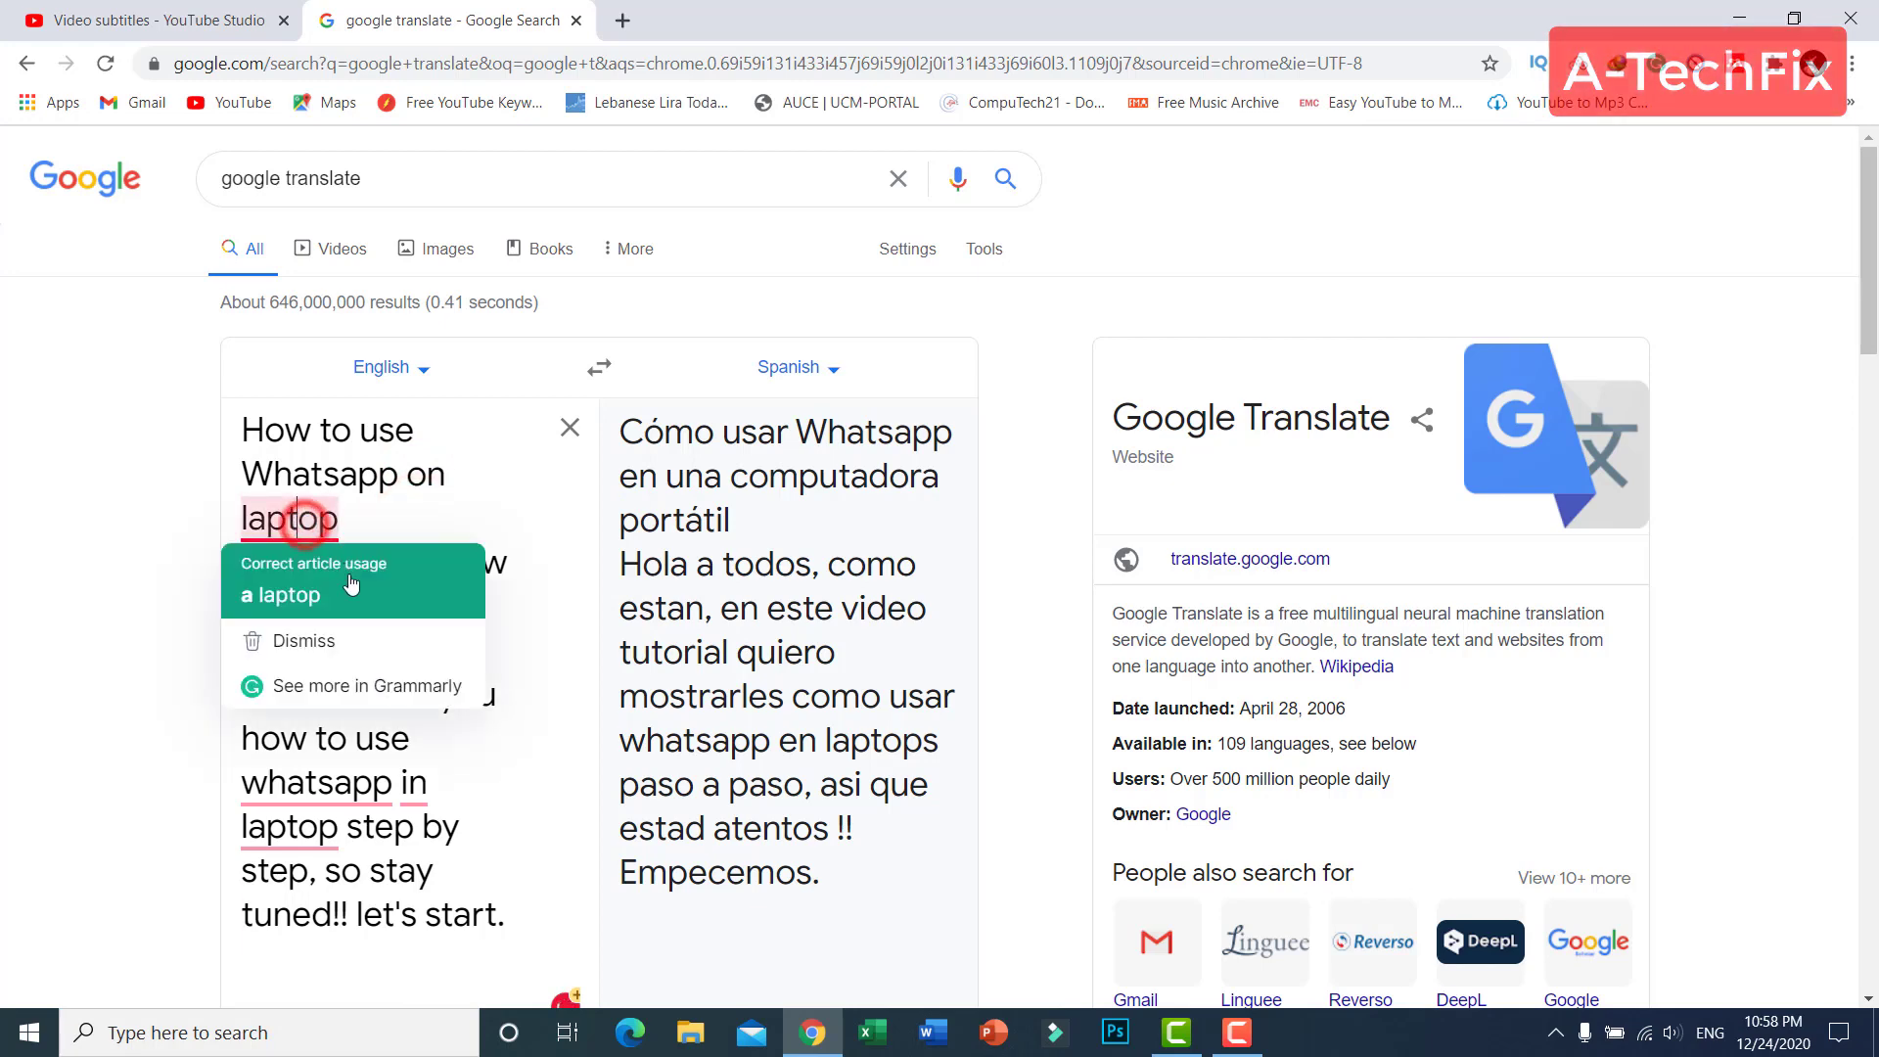
{"action": "left_click", "coordinate": [352, 585]}
Step: Correct 'videoi' to 'video I', the second WhatsApp, 'on' and 'a laptop', then copy the Spanish
{"action": "left_click", "coordinate": [449, 655]}
{"action": "left_click", "coordinate": [461, 688]}
{"action": "left_click", "coordinate": [313, 783]}
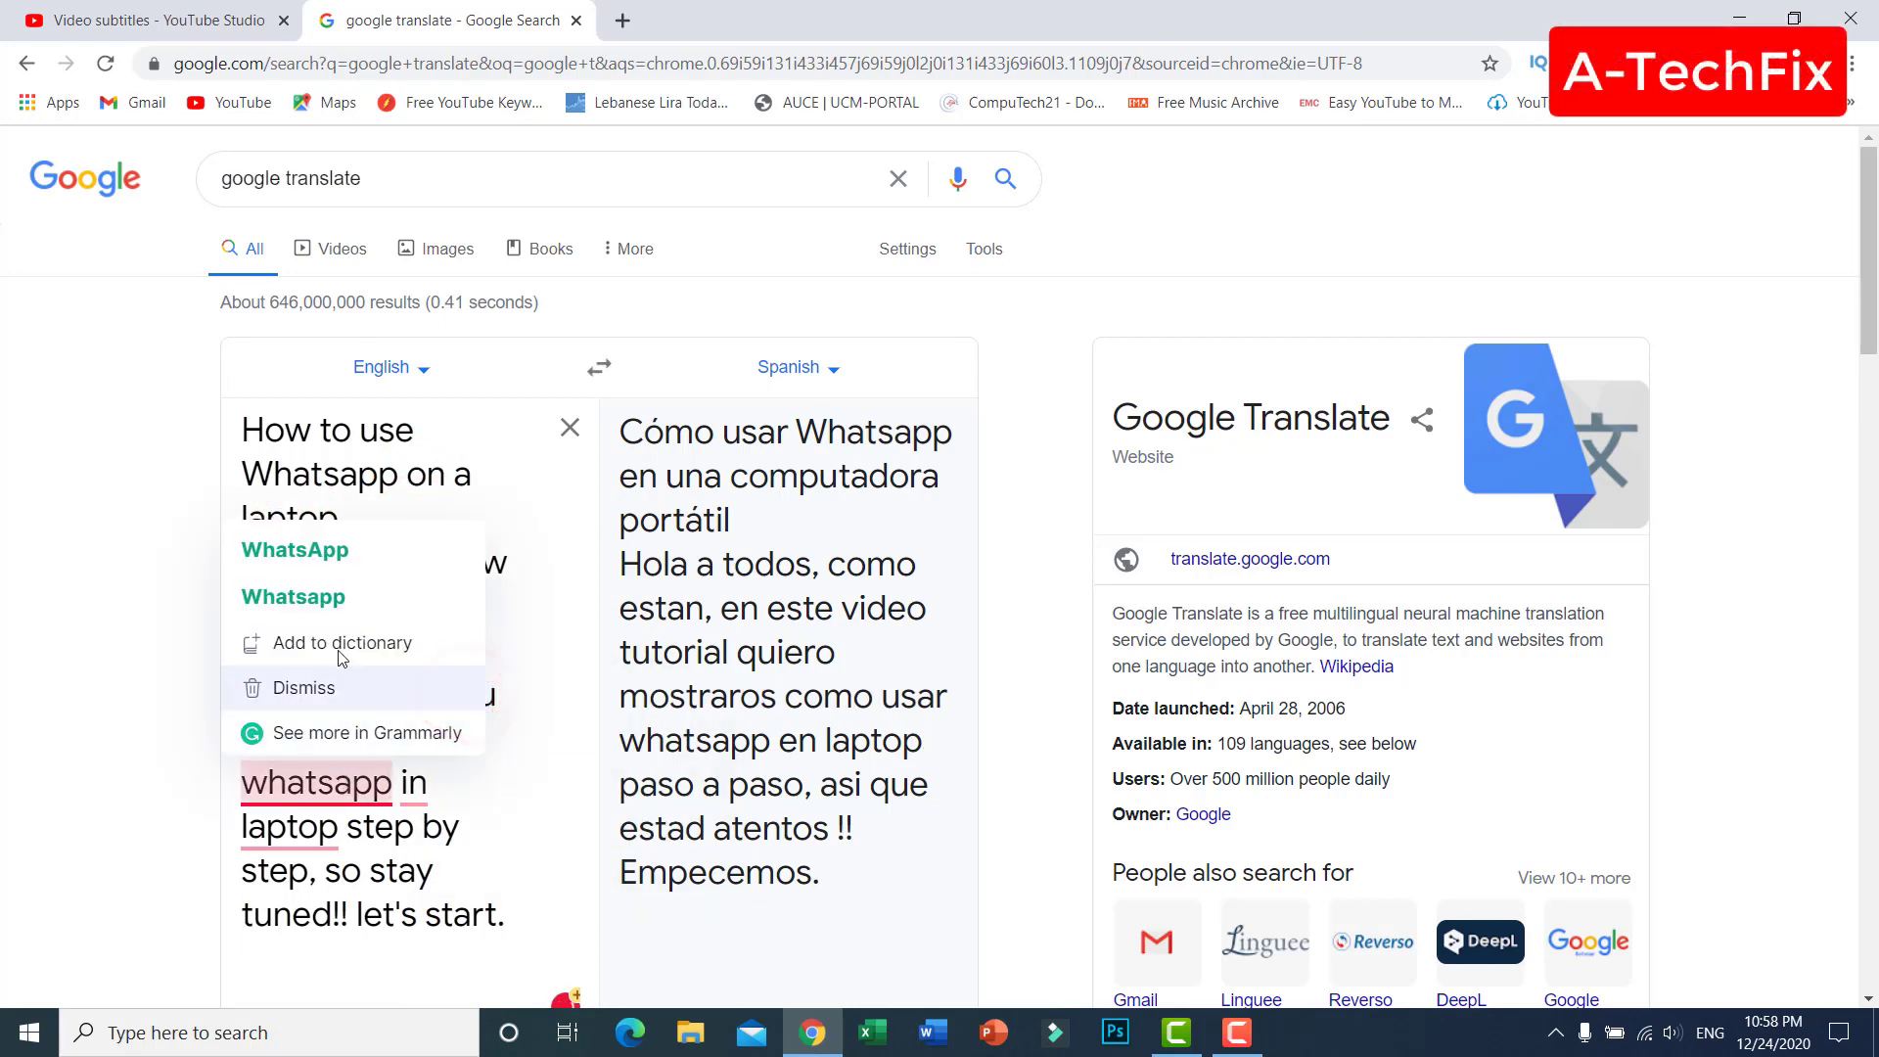
{"action": "left_click", "coordinate": [370, 595]}
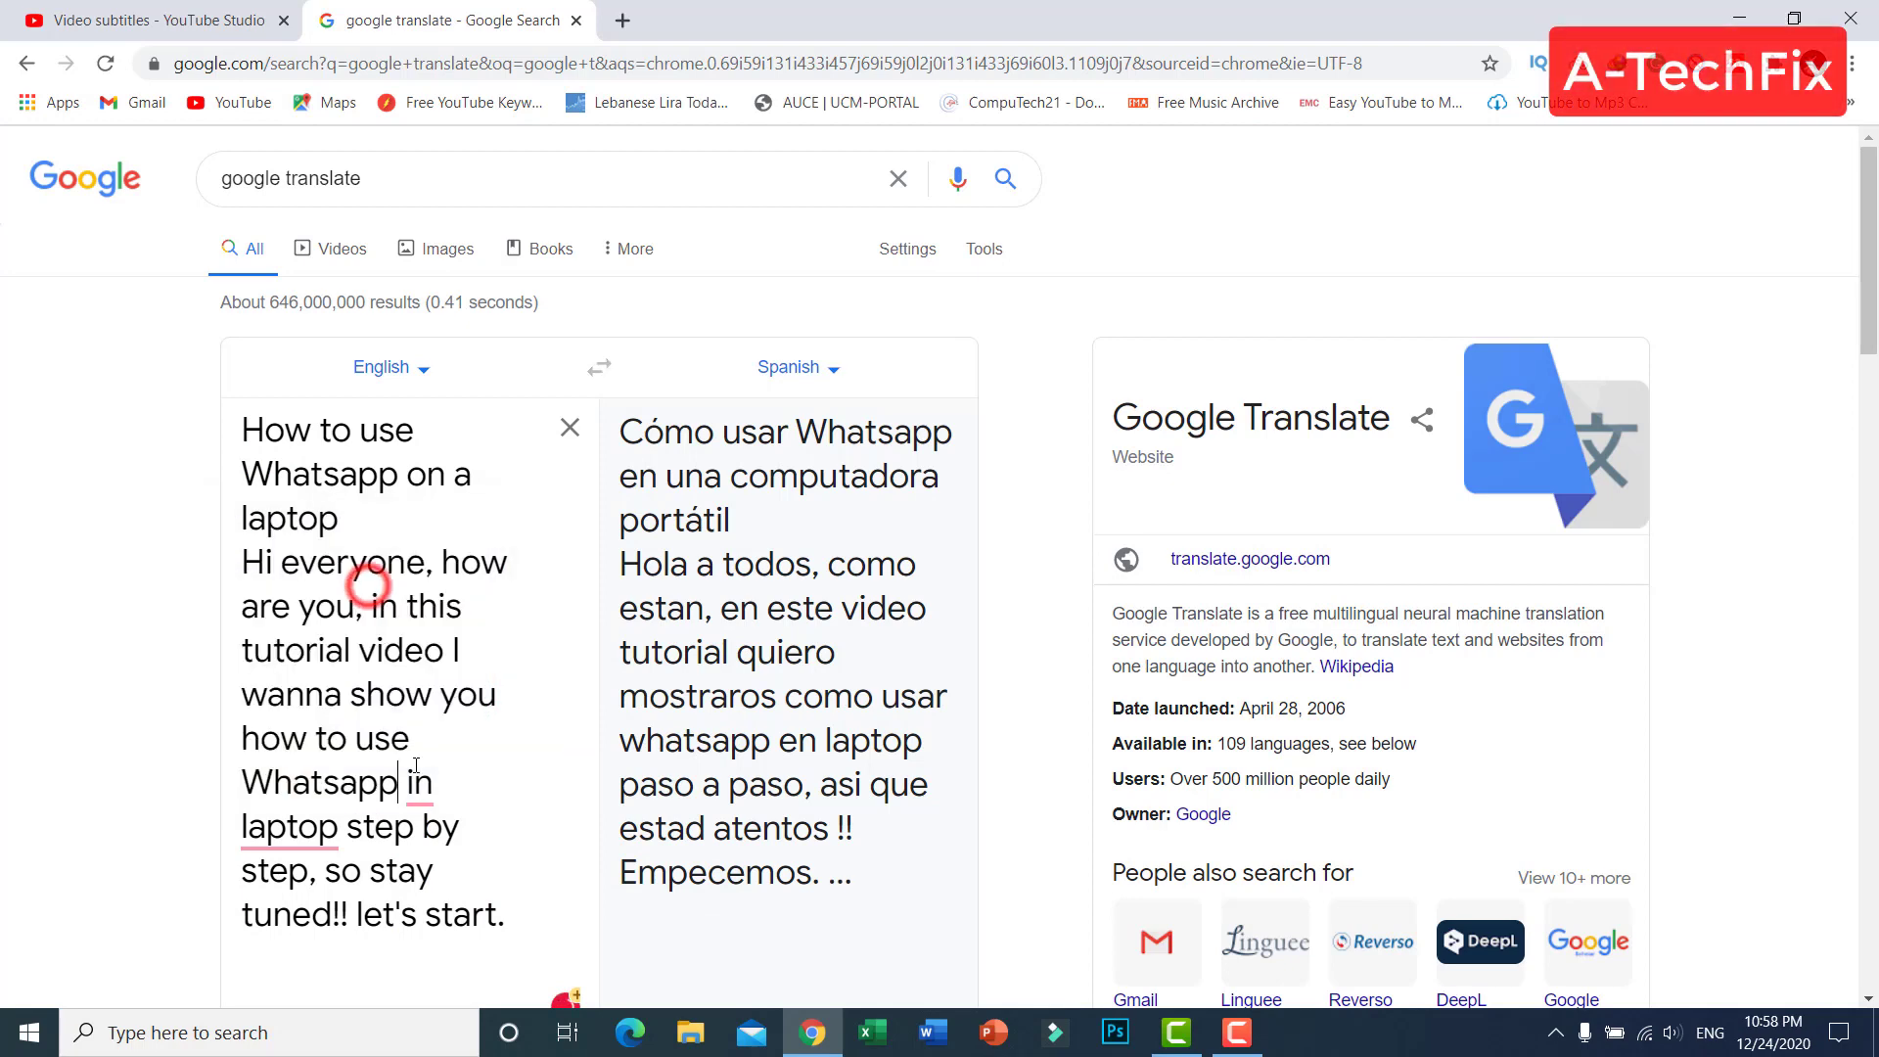
{"action": "scroll", "coordinate": [413, 643], "scroll_direction": "down", "scroll_amount": 1}
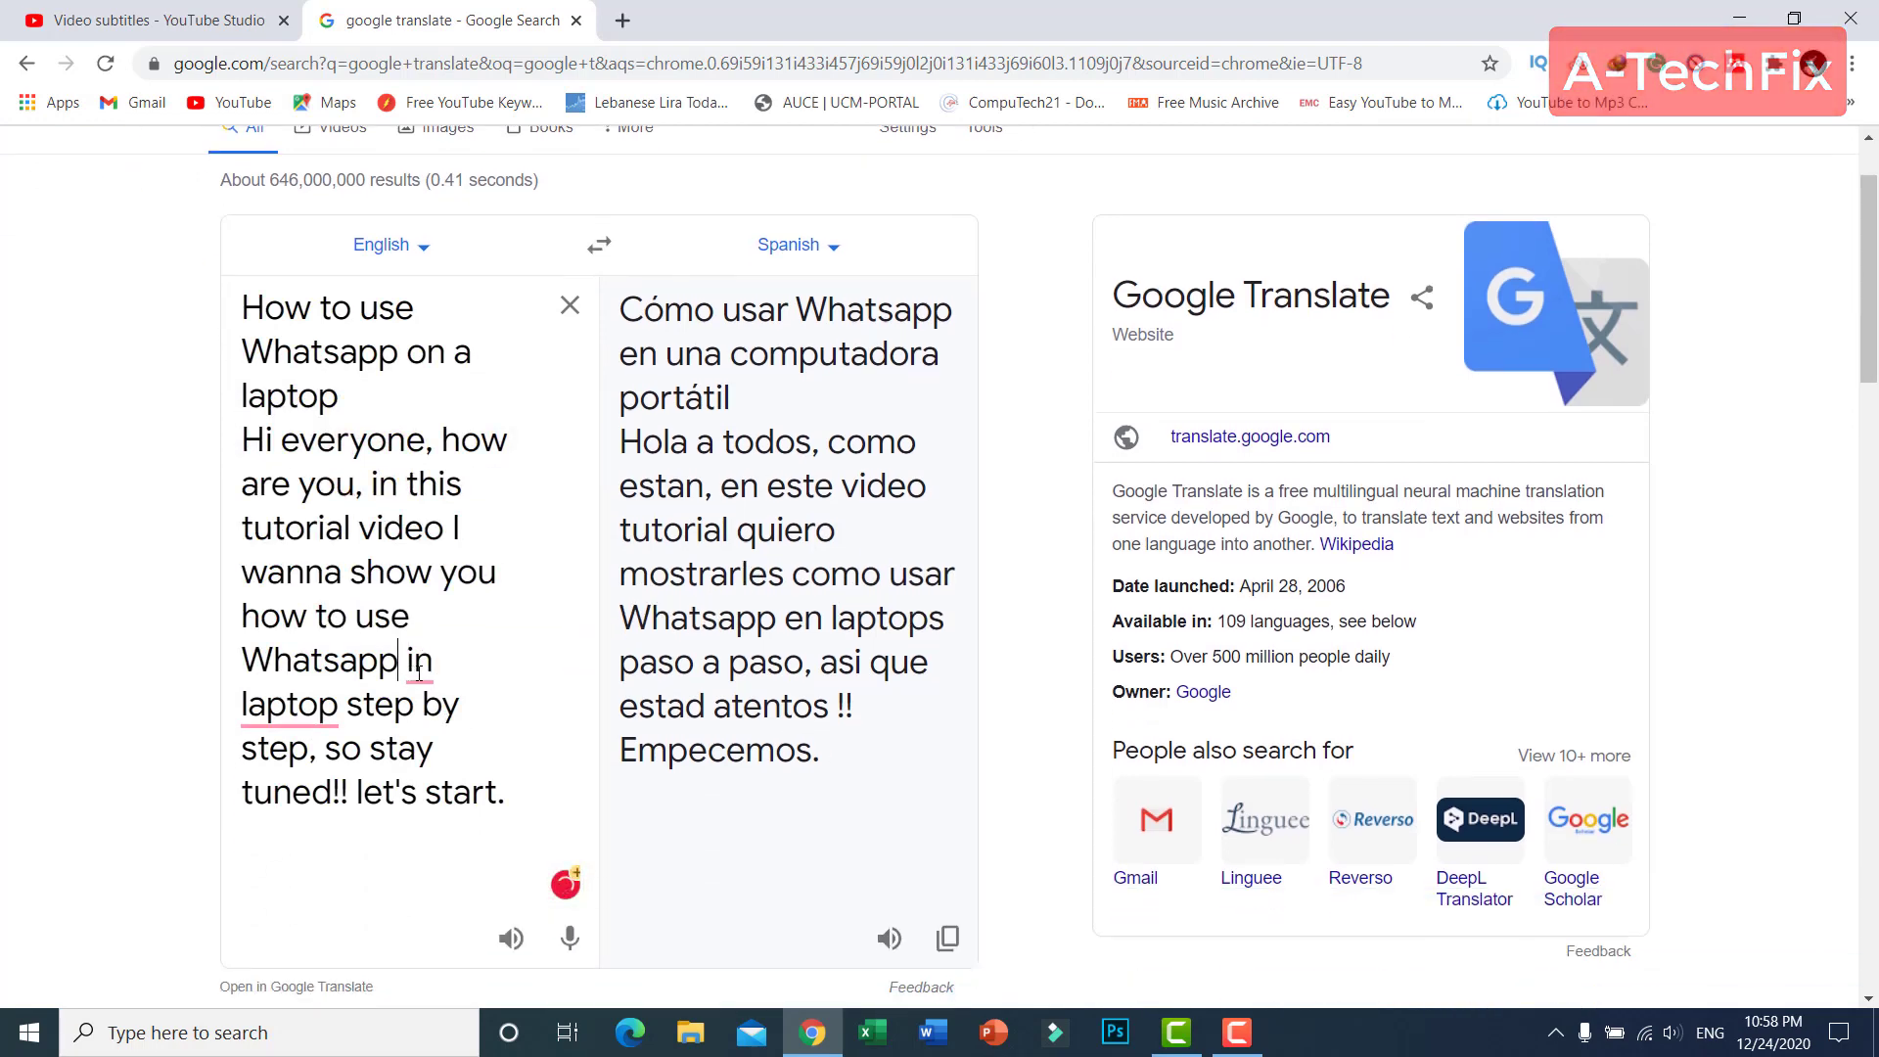
{"action": "left_click", "coordinate": [419, 672]}
{"action": "left_click", "coordinate": [440, 722]}
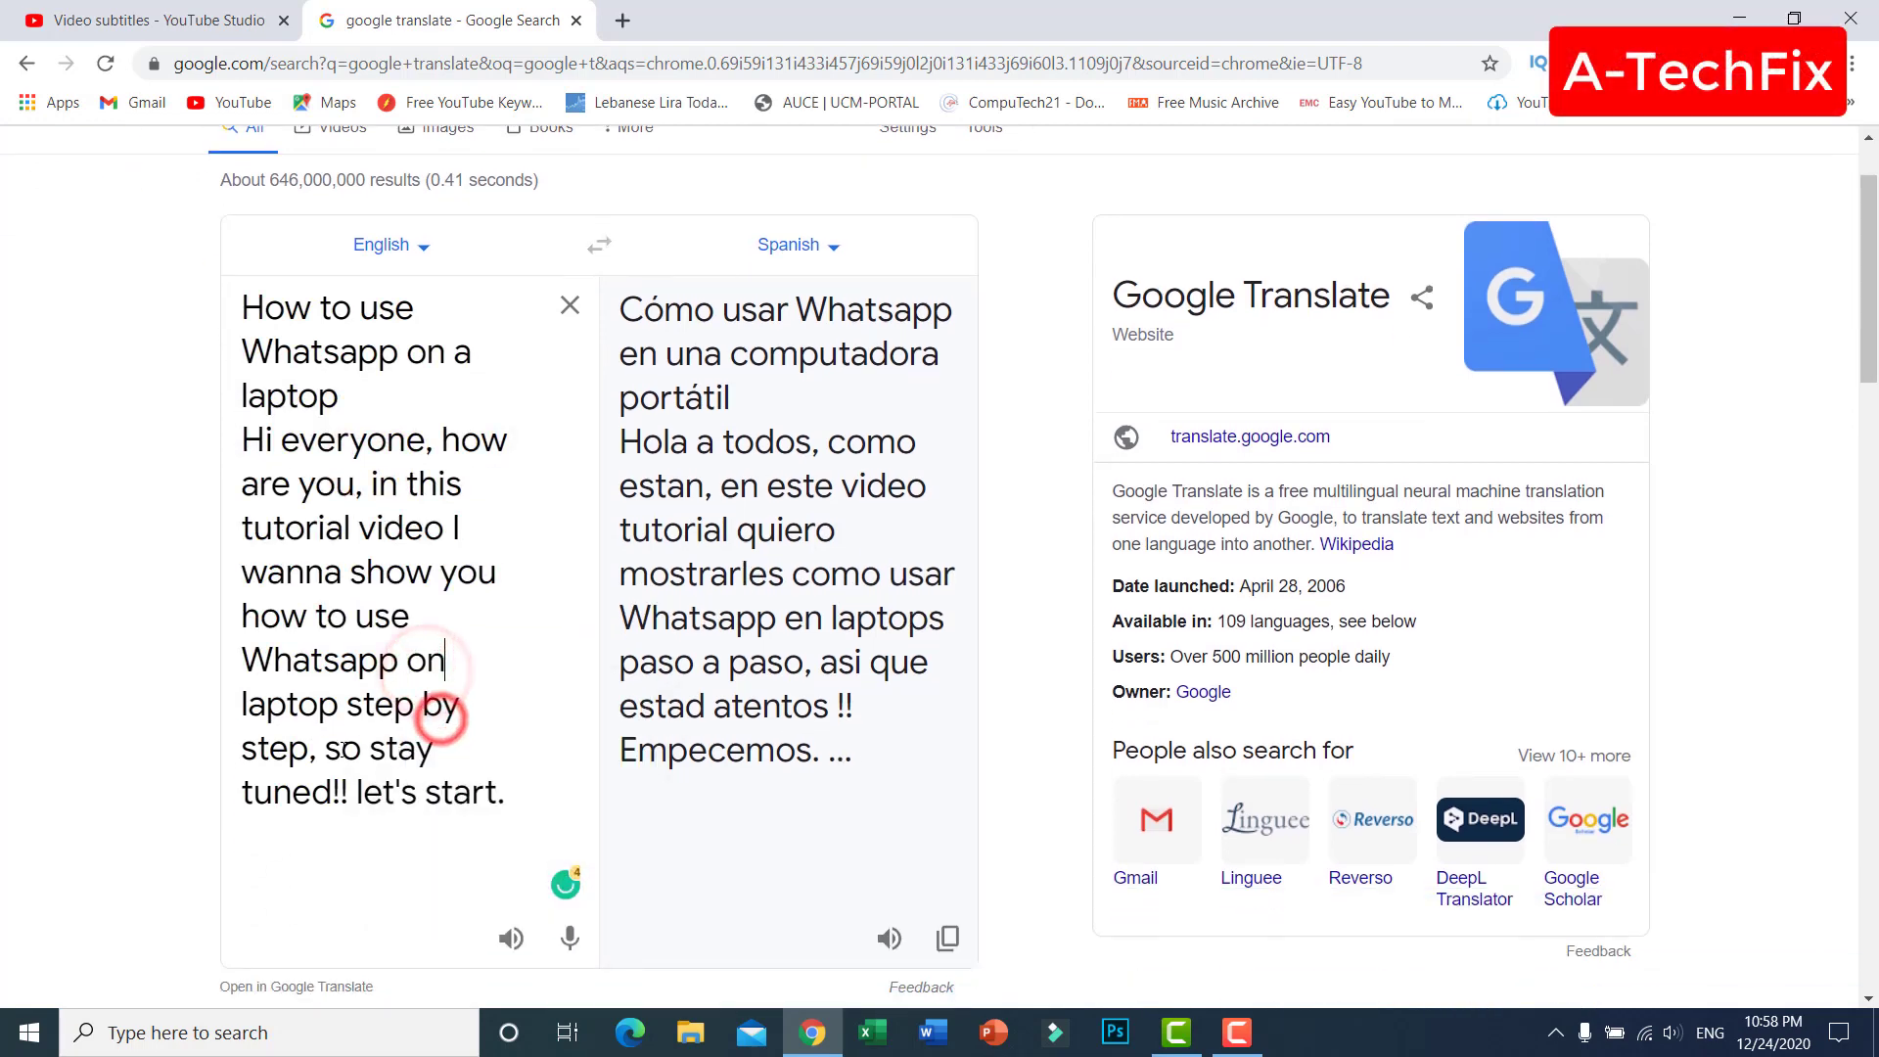
{"action": "left_click", "coordinate": [275, 705]}
{"action": "left_click", "coordinate": [314, 775]}
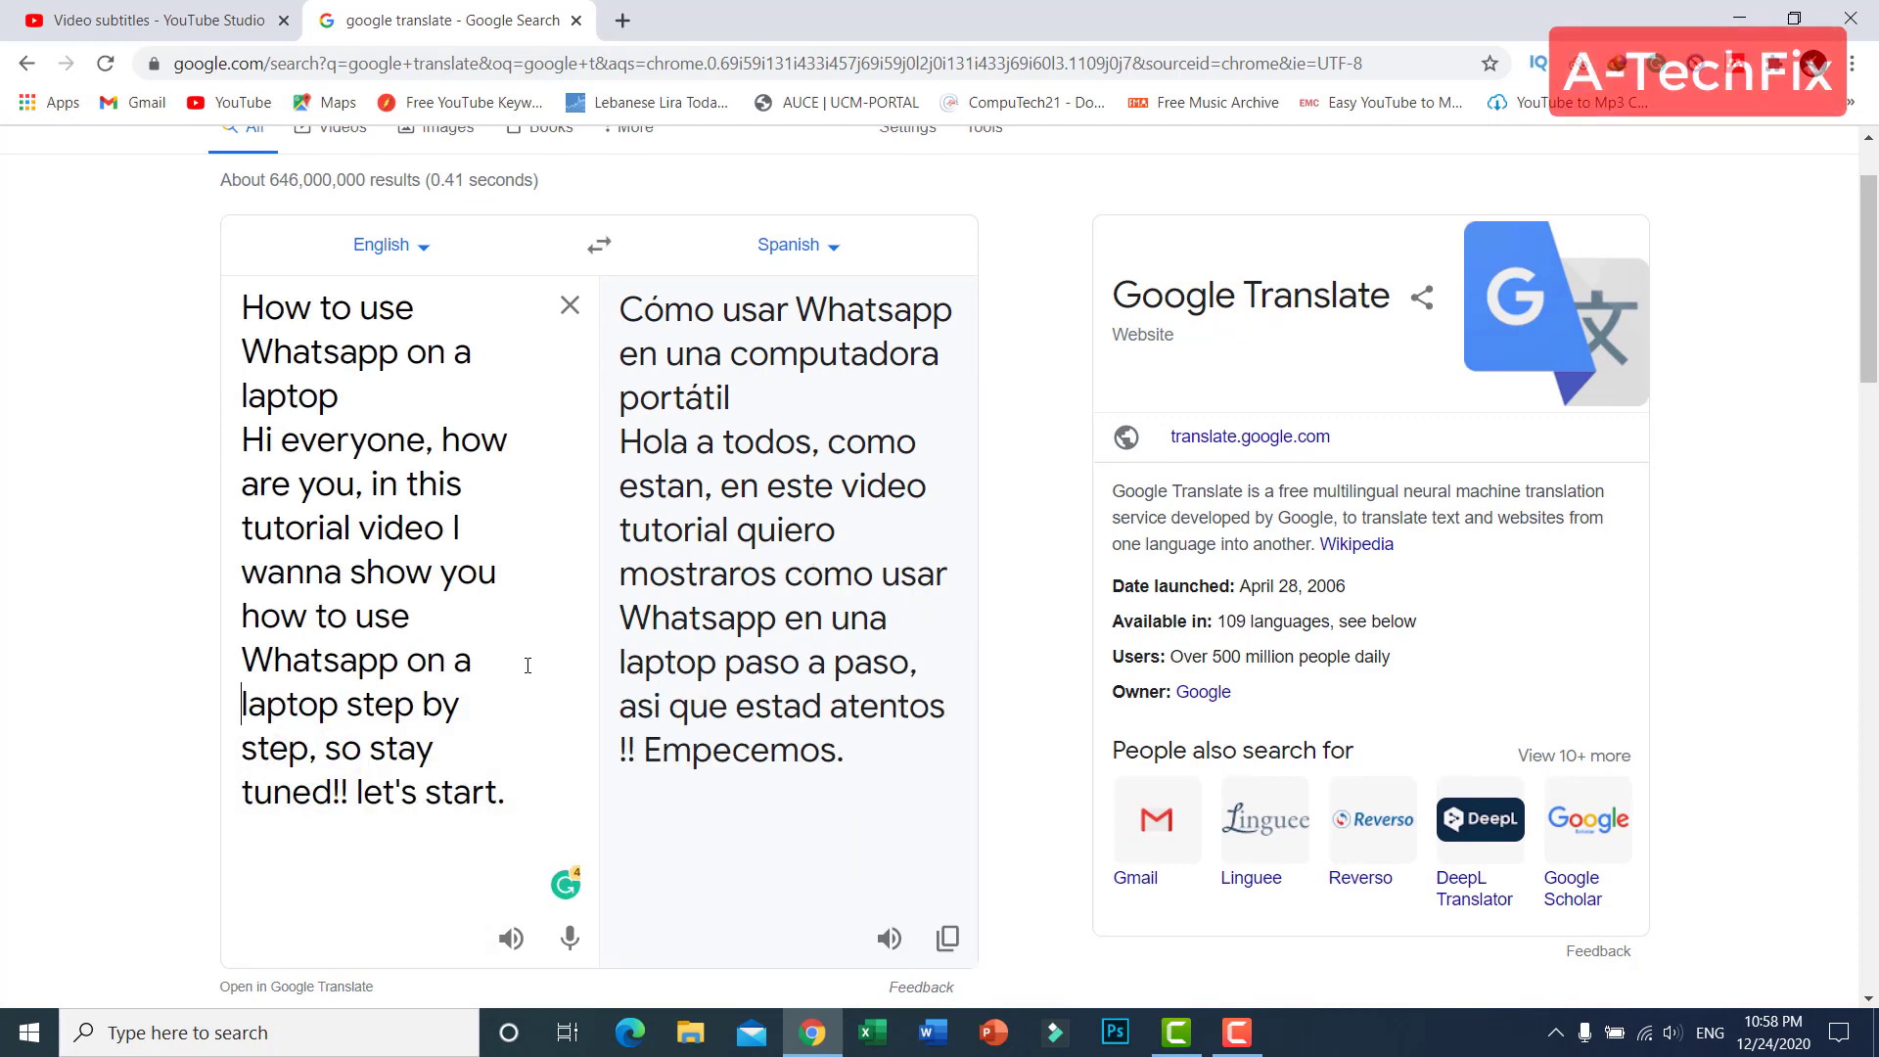
{"action": "scroll", "coordinate": [770, 641], "scroll_direction": "down", "scroll_amount": 3}
{"action": "left_click", "coordinate": [948, 697]}
Step: Paste the Spanish description into YouTube Studio and publish the Spanish title and description
{"action": "left_click", "coordinate": [211, 22]}
{"action": "left_click", "coordinate": [1221, 691]}
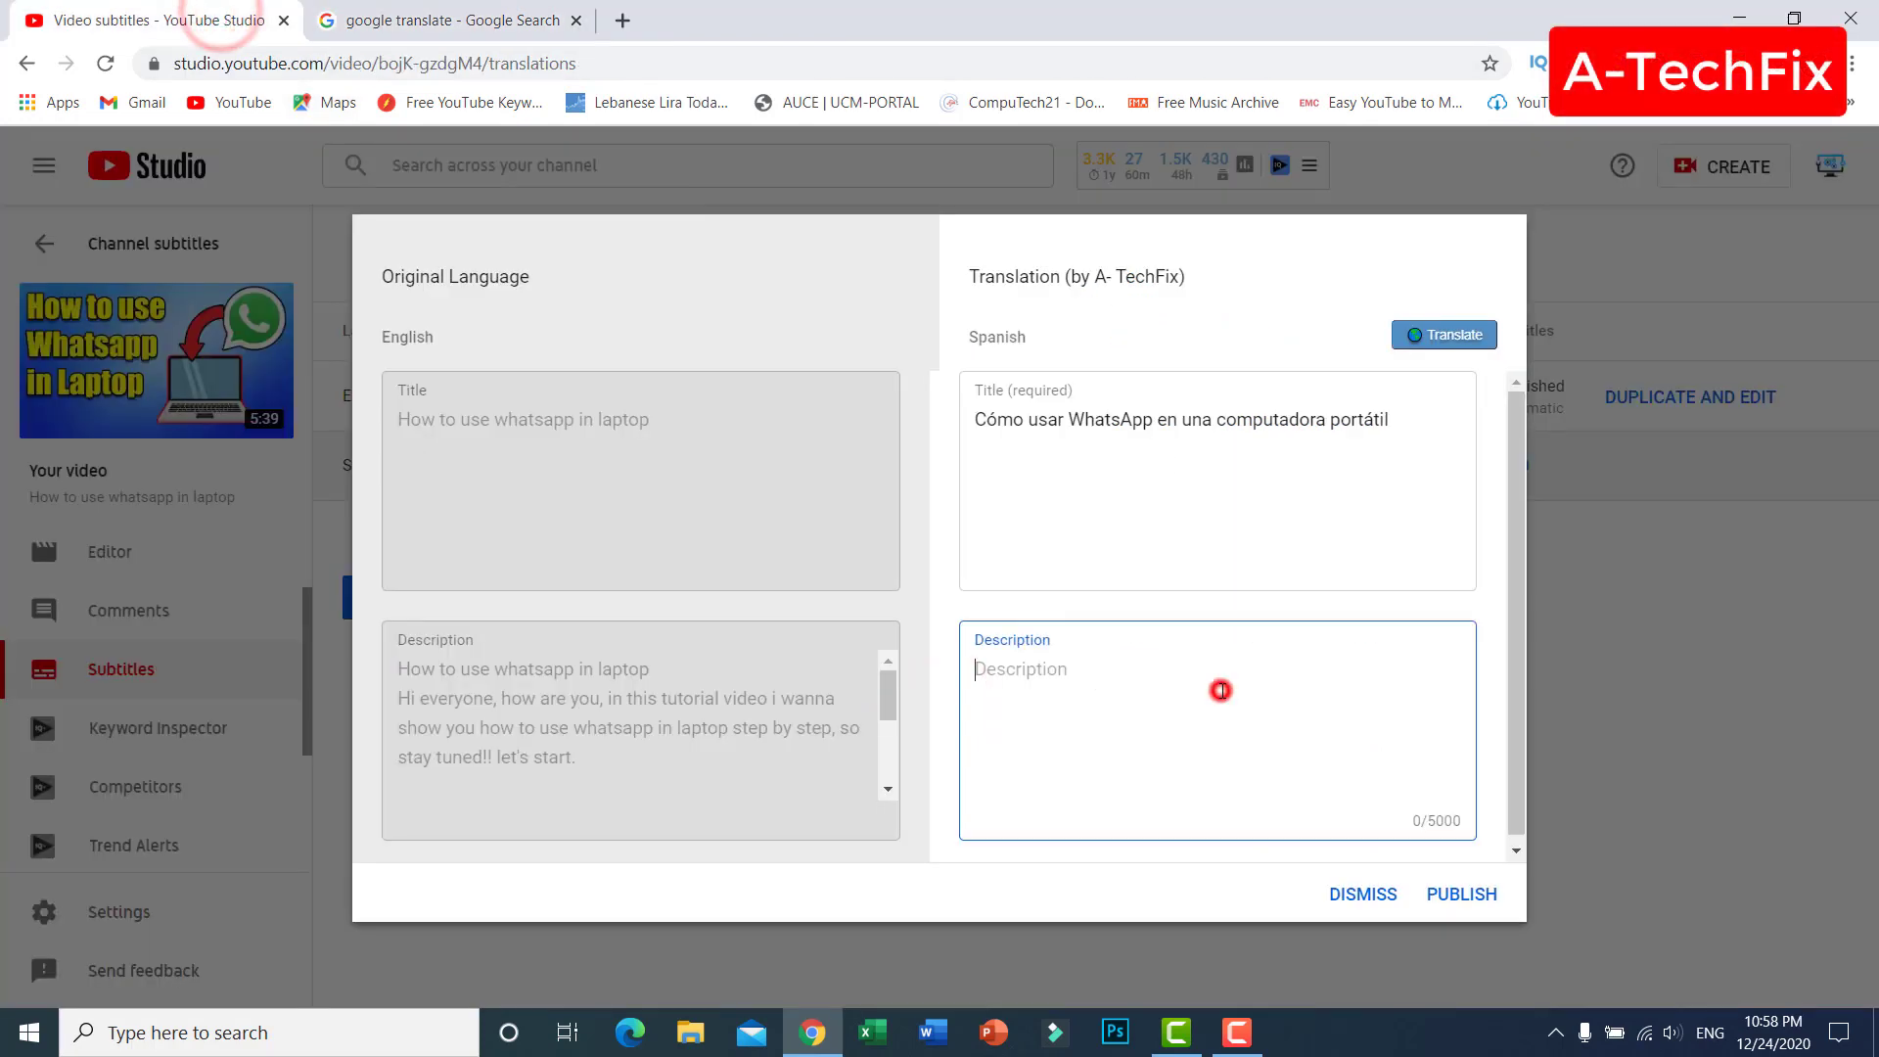
{"action": "key", "text": "ctrl+v"}
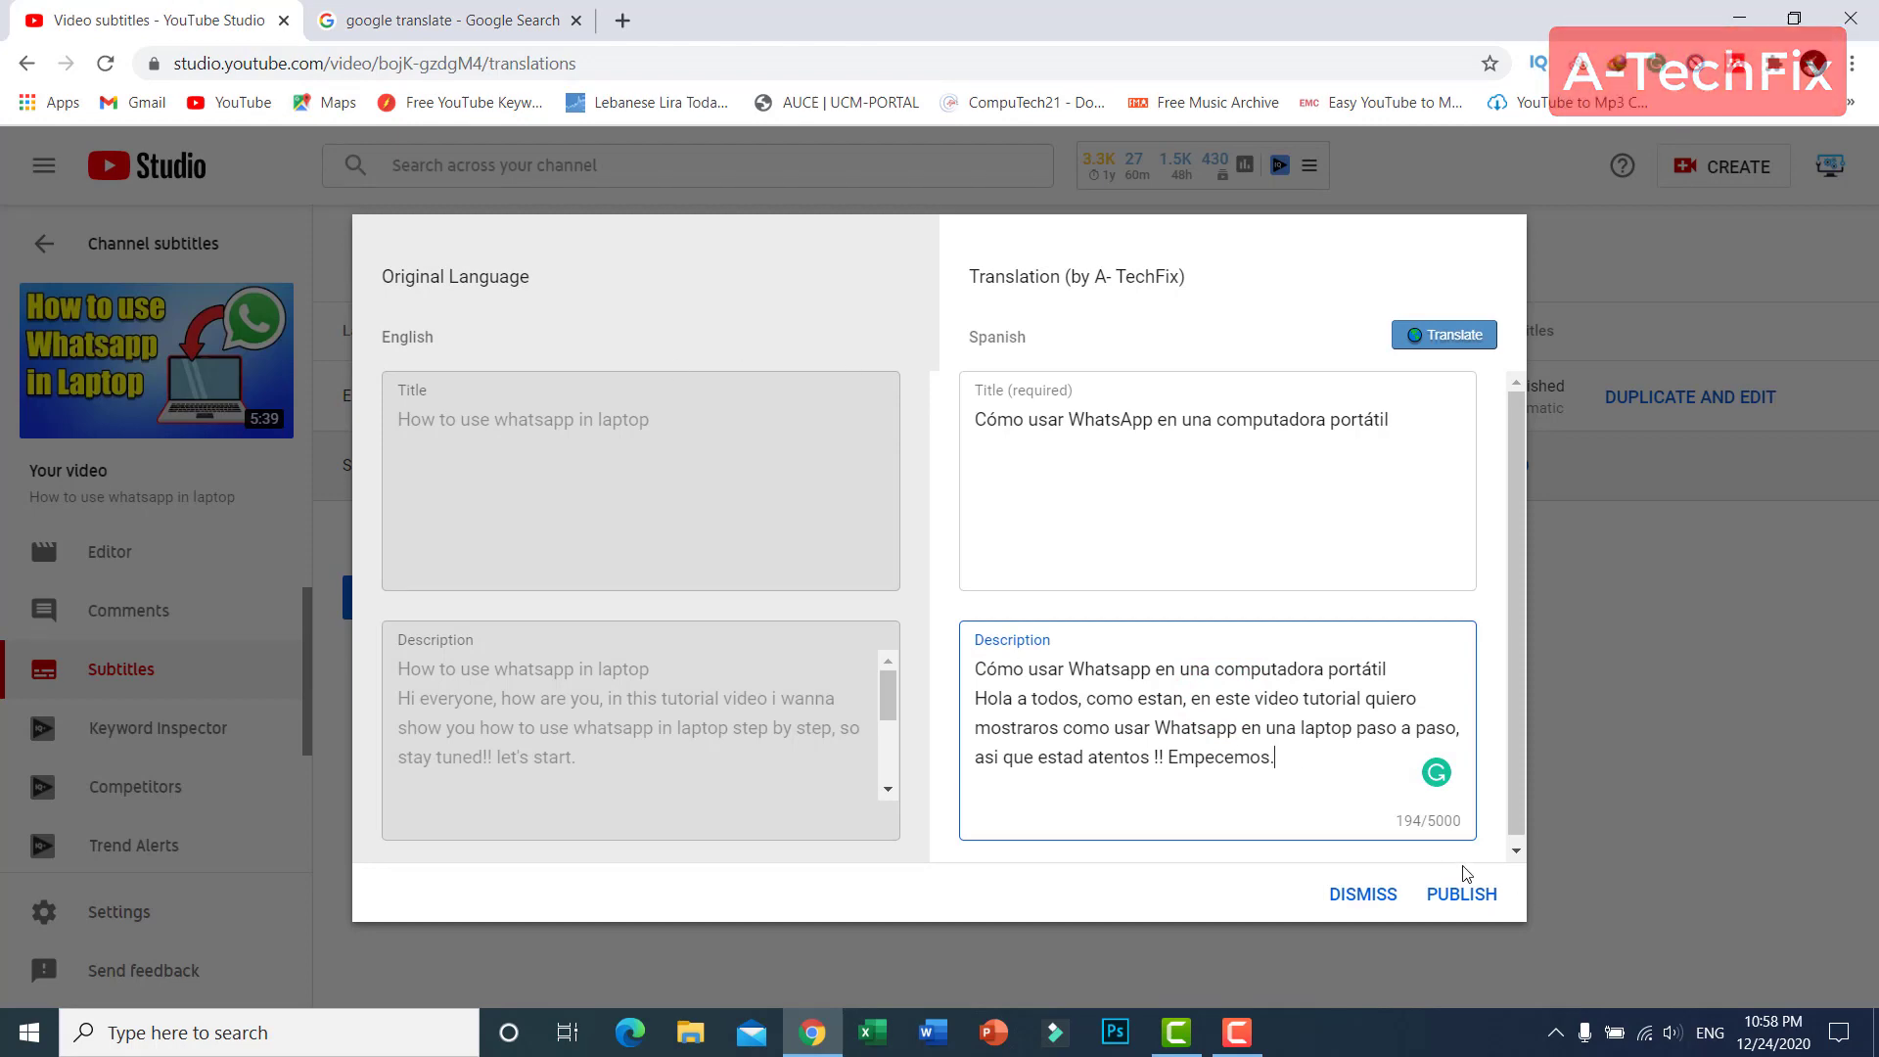
{"action": "left_click", "coordinate": [1462, 896]}
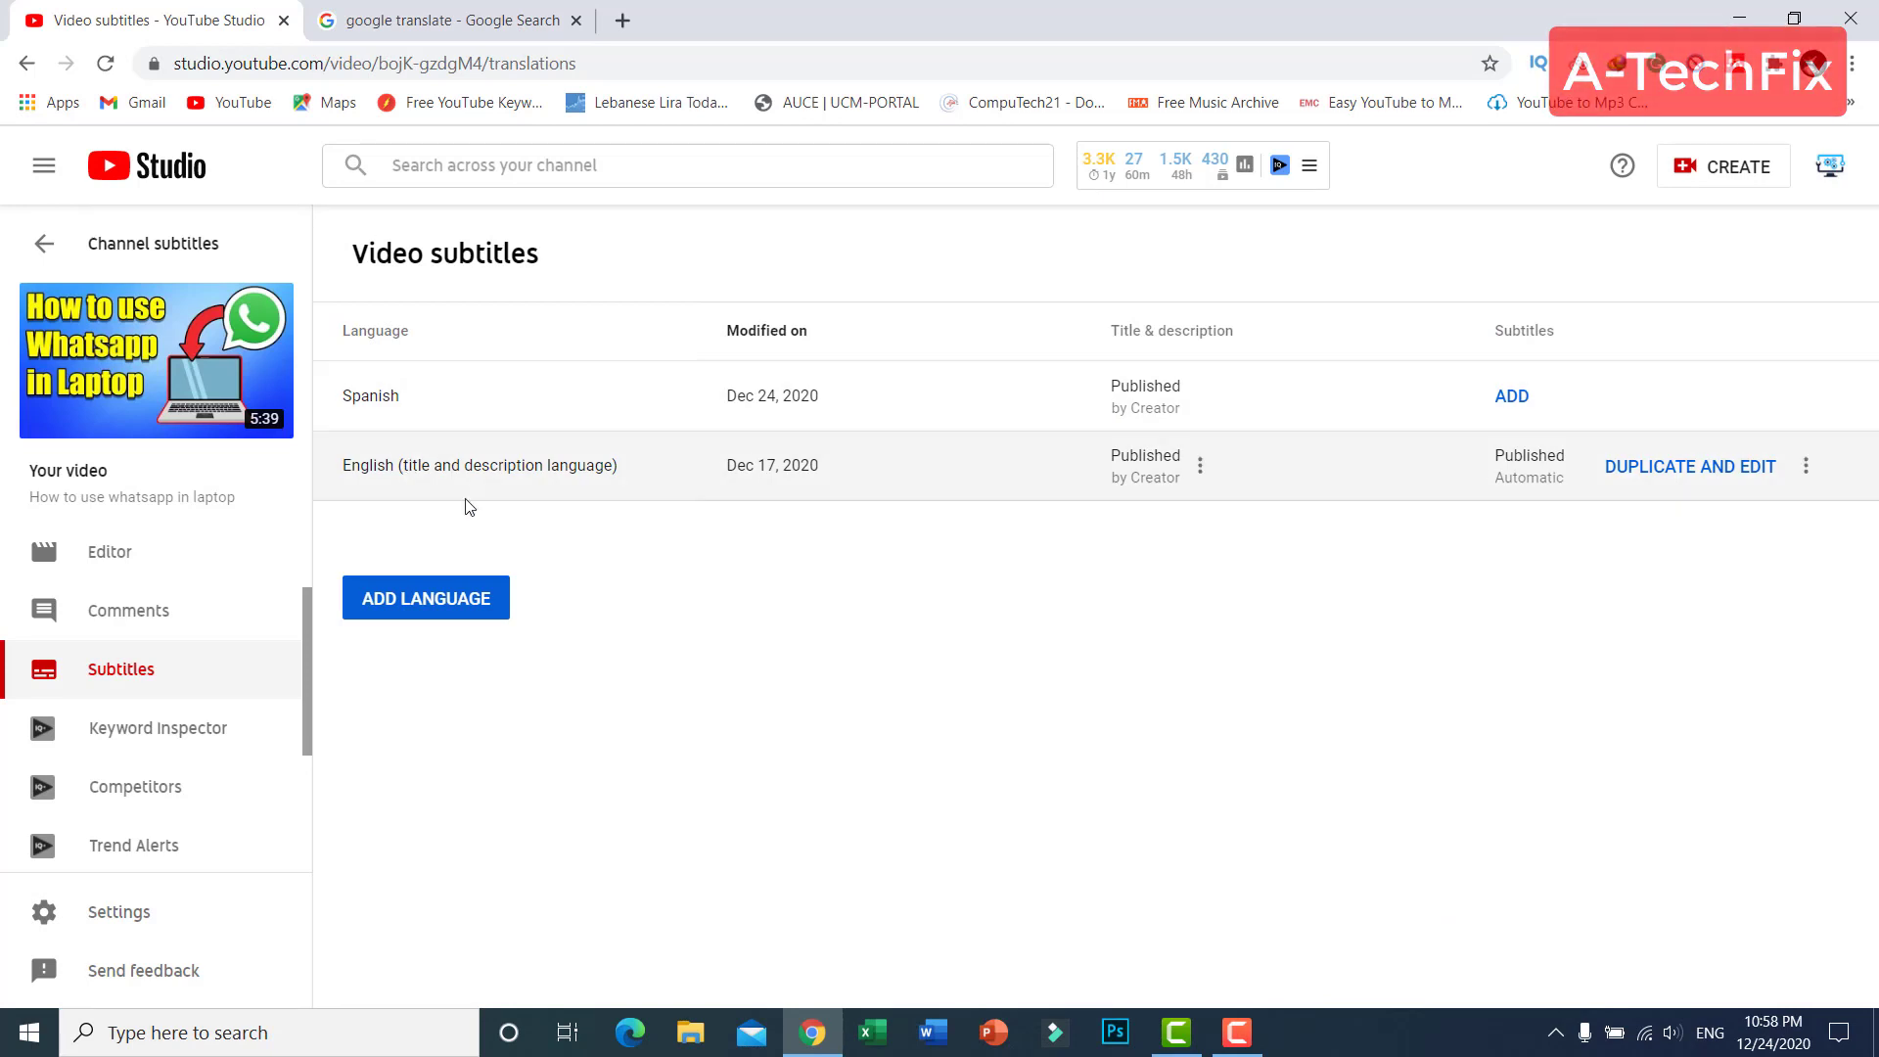
{"action": "left_click", "coordinate": [364, 466]}
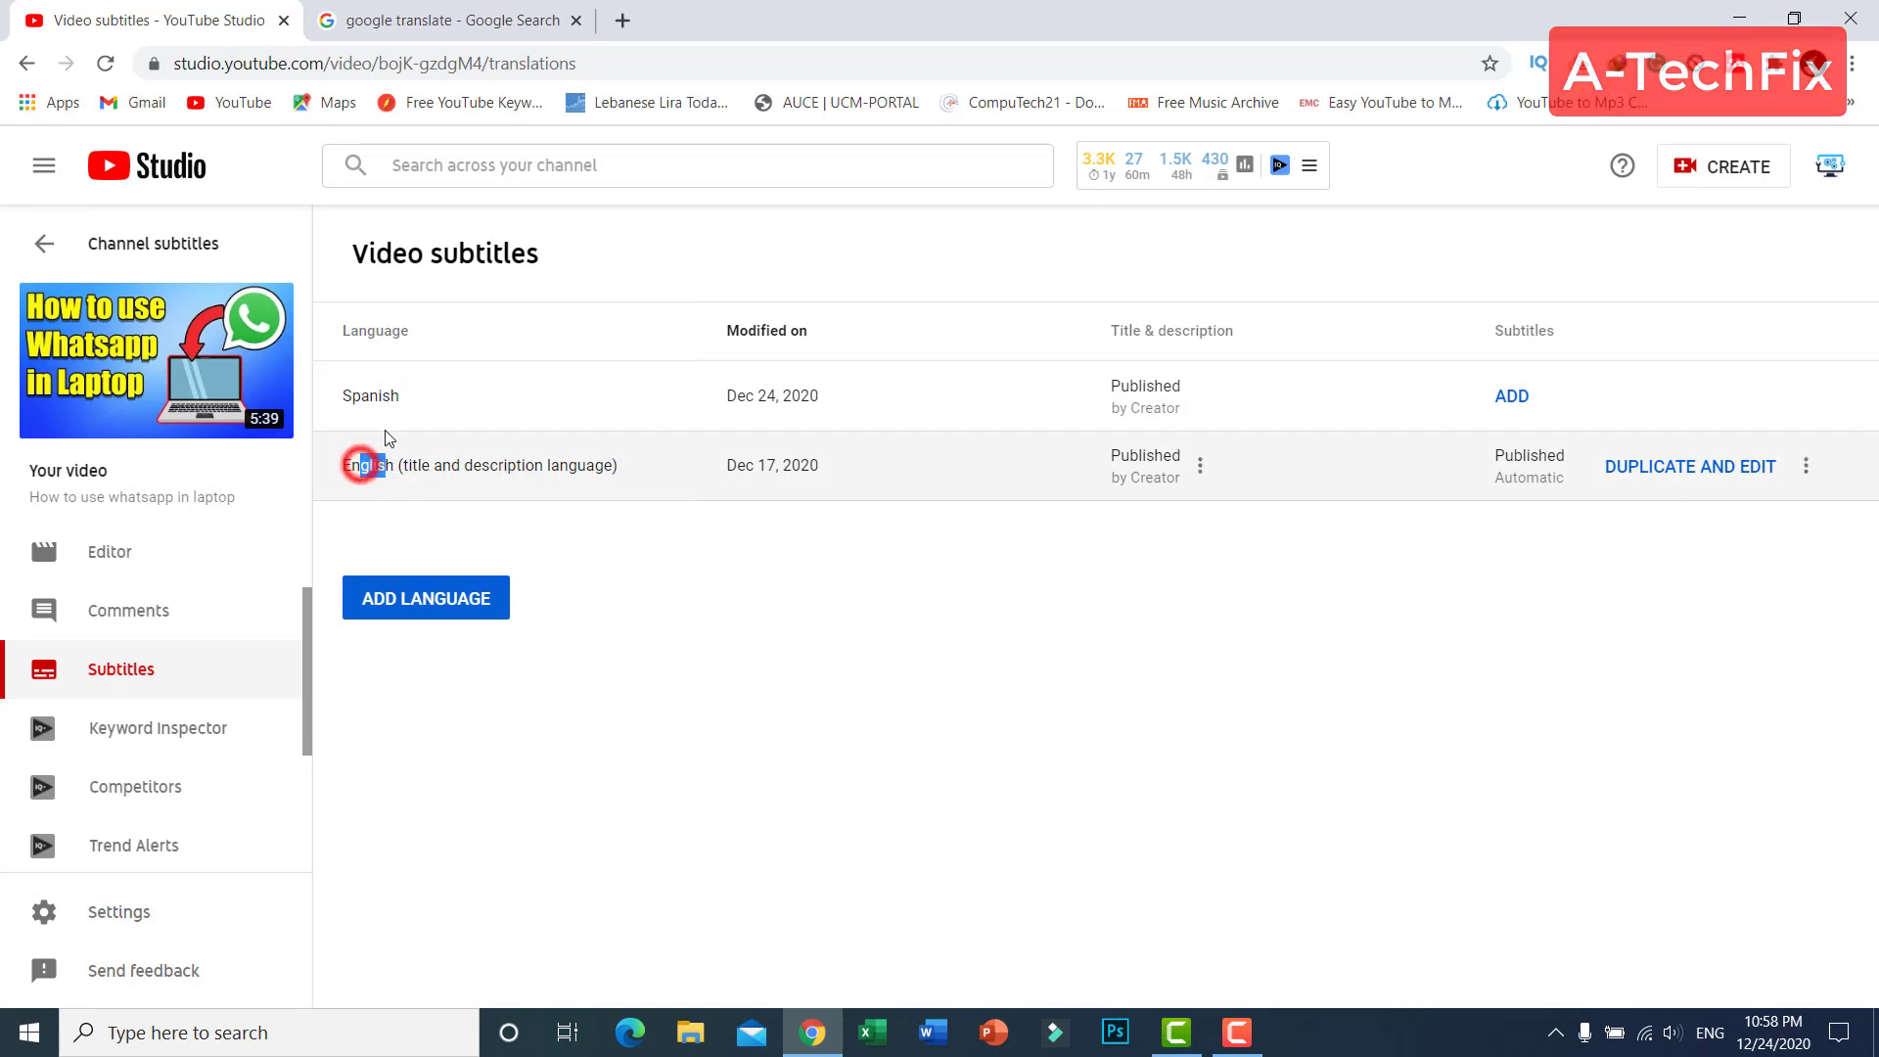
{"action": "left_click_drag", "start_coordinate": [353, 395], "coordinate": [400, 408]}
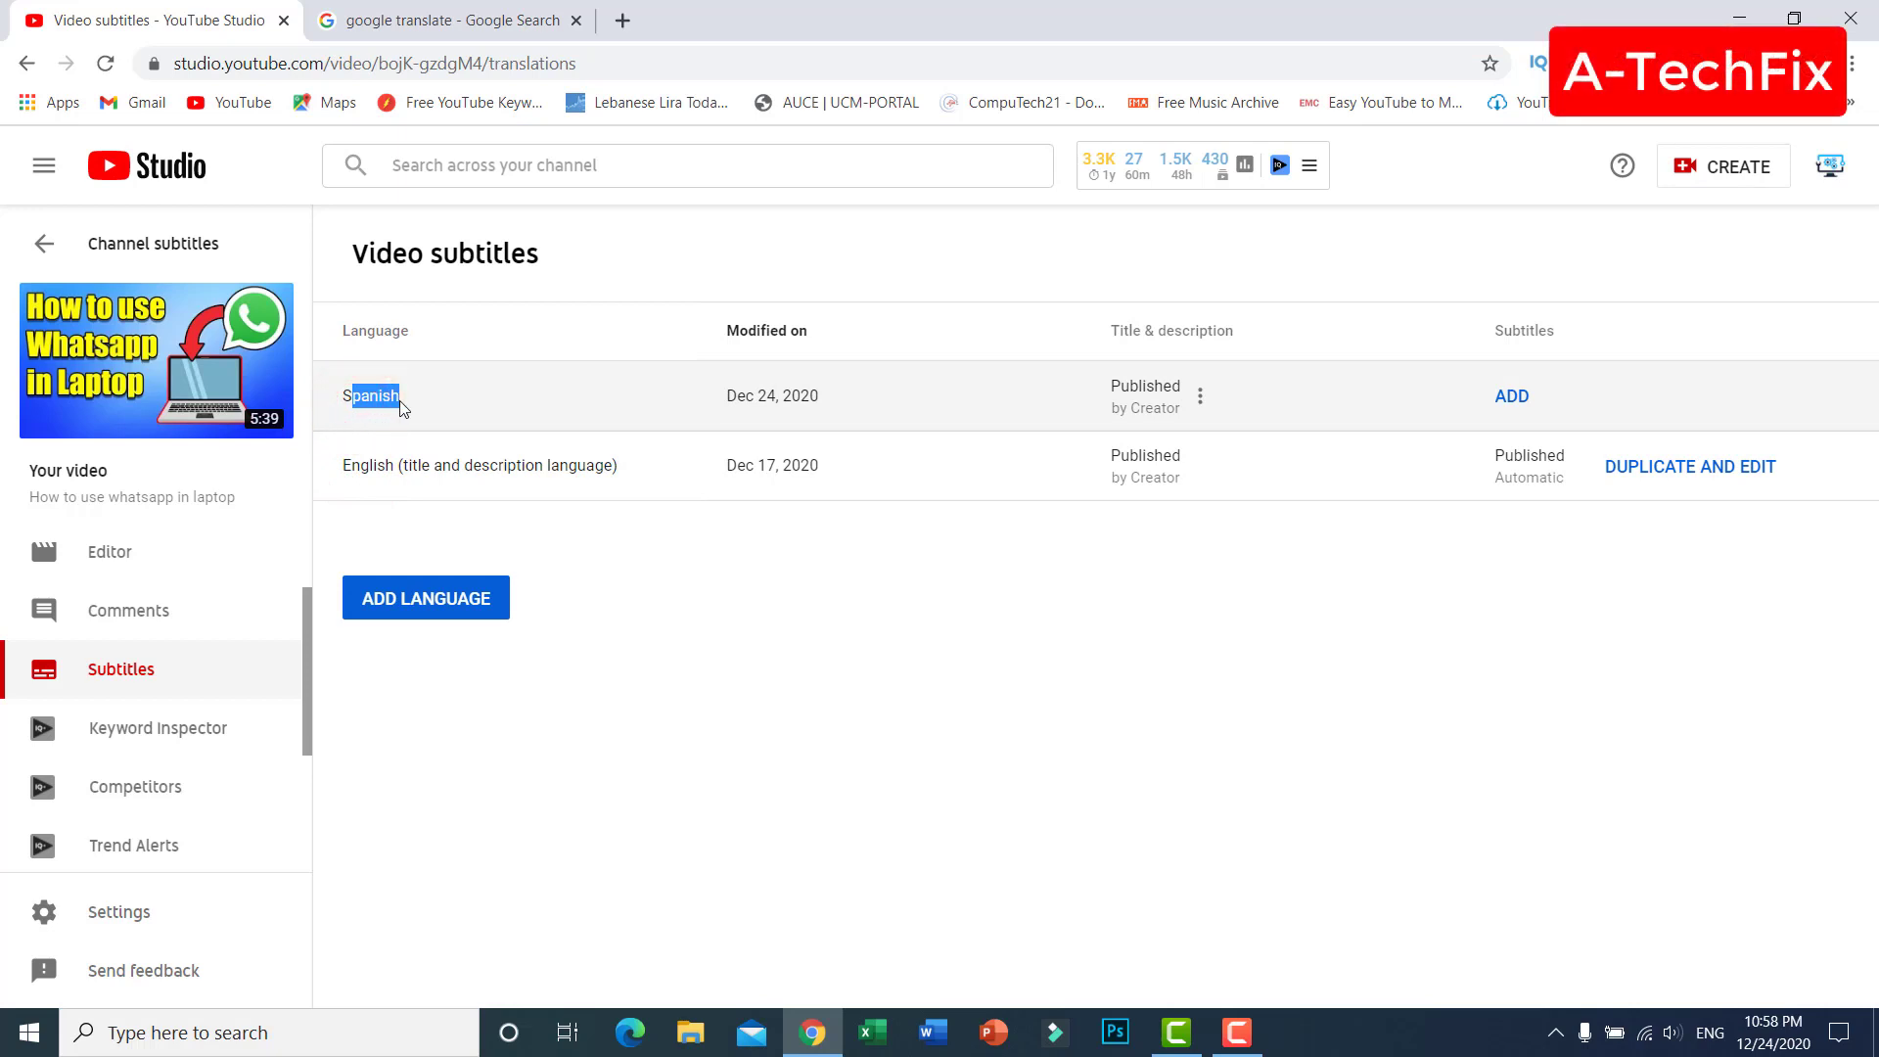